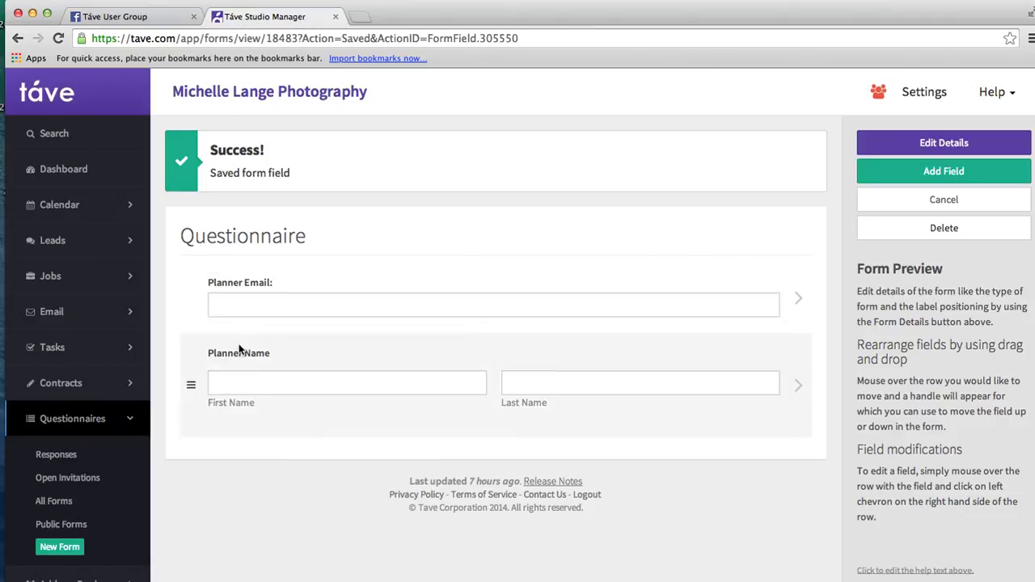
Drag the Planner Name row above Planner Email in the questionnaire form preview
left_click_drag(193, 358, 203, 283)
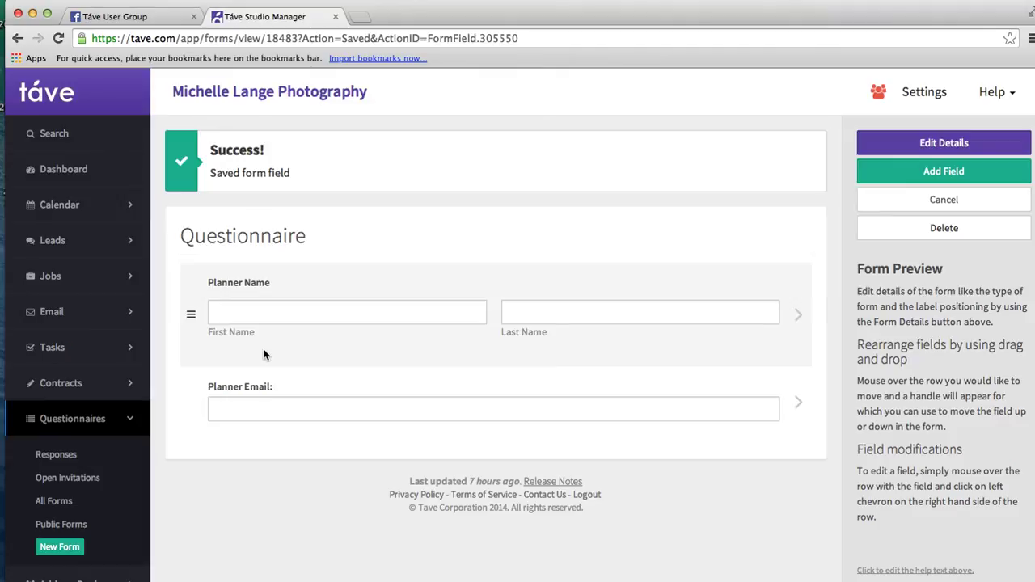
Go to account settings and open Job Roles under Lists
left_click(908, 99)
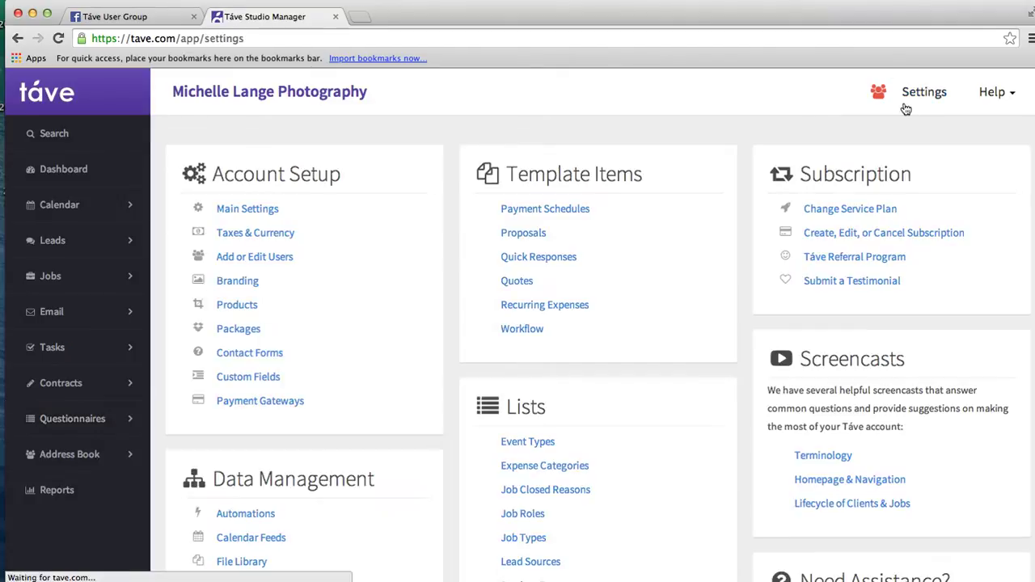
scroll(710, 188, "down", 2)
scroll(710, 189, "down", 1)
scroll(710, 188, "down", 1)
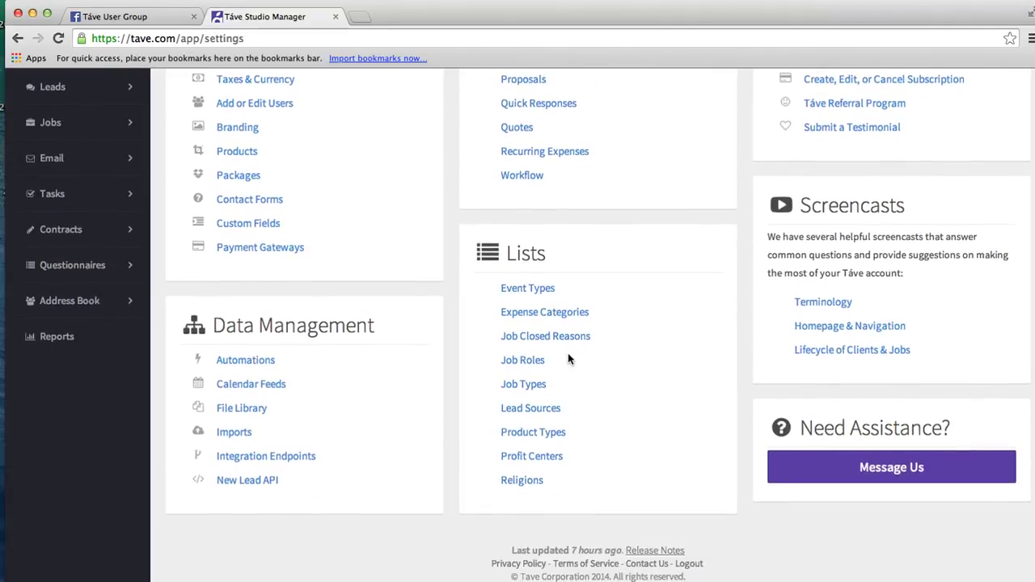
left_click(522, 361)
Scroll through the job roles, such as Florist, and expand Questionnaires in the sidebar
scroll(529, 361, "down", 4)
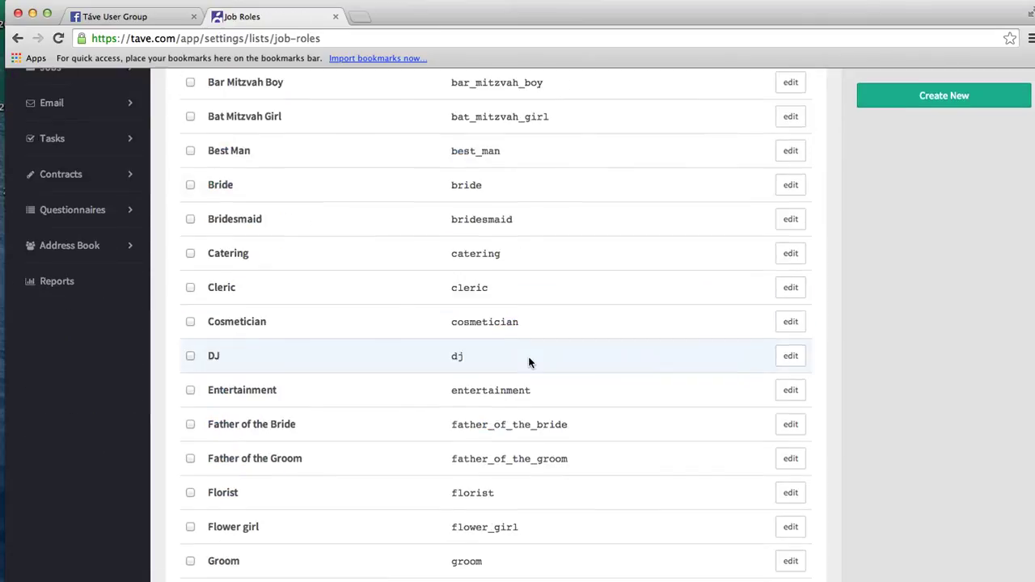
scroll(530, 363, "up", 4)
scroll(529, 363, "up", 1)
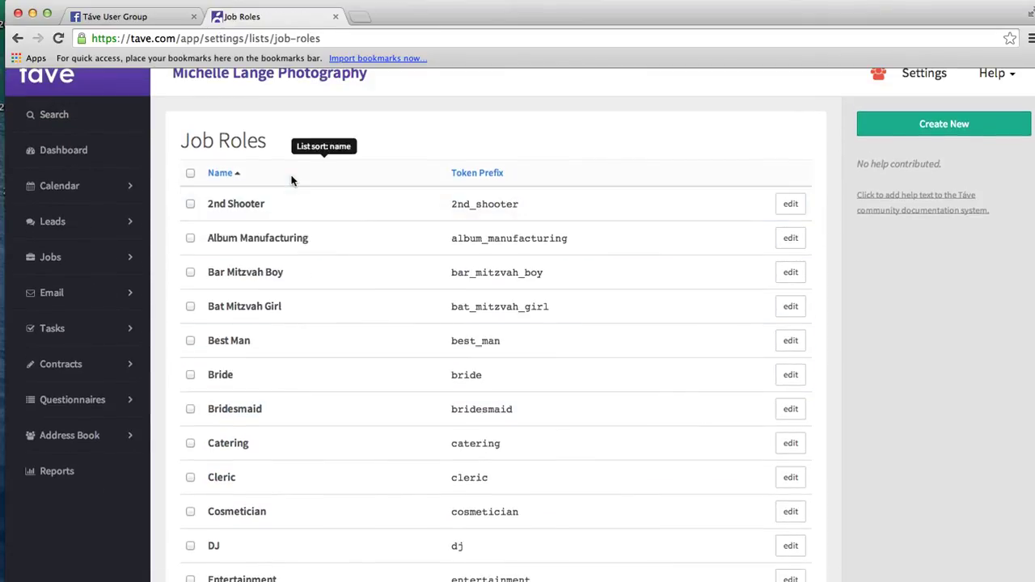
scroll(292, 180, "down", 4)
scroll(291, 178, "down", 3)
scroll(288, 194, "down", 3)
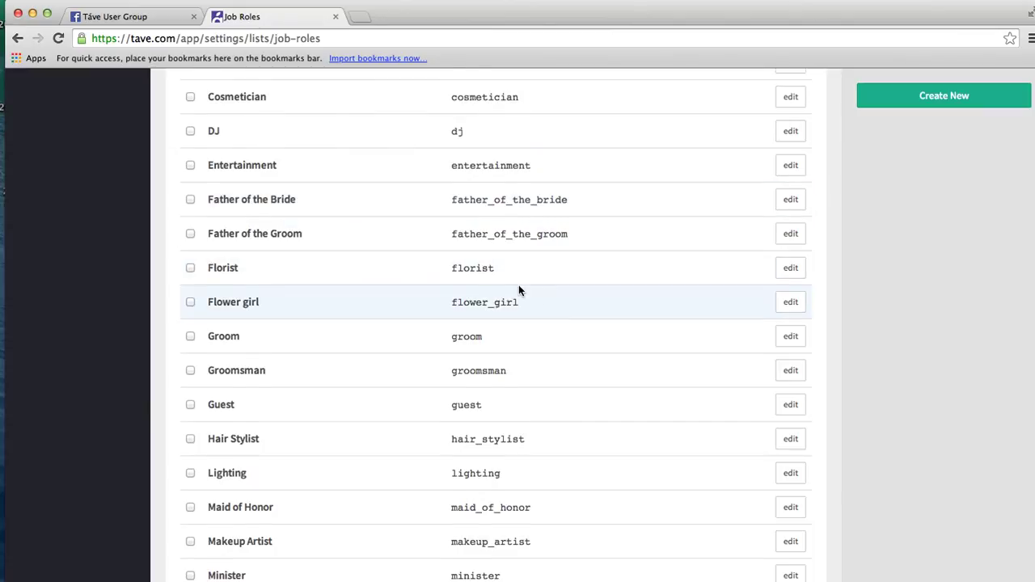
scroll(519, 285, "up", 2)
scroll(518, 279, "down", 2)
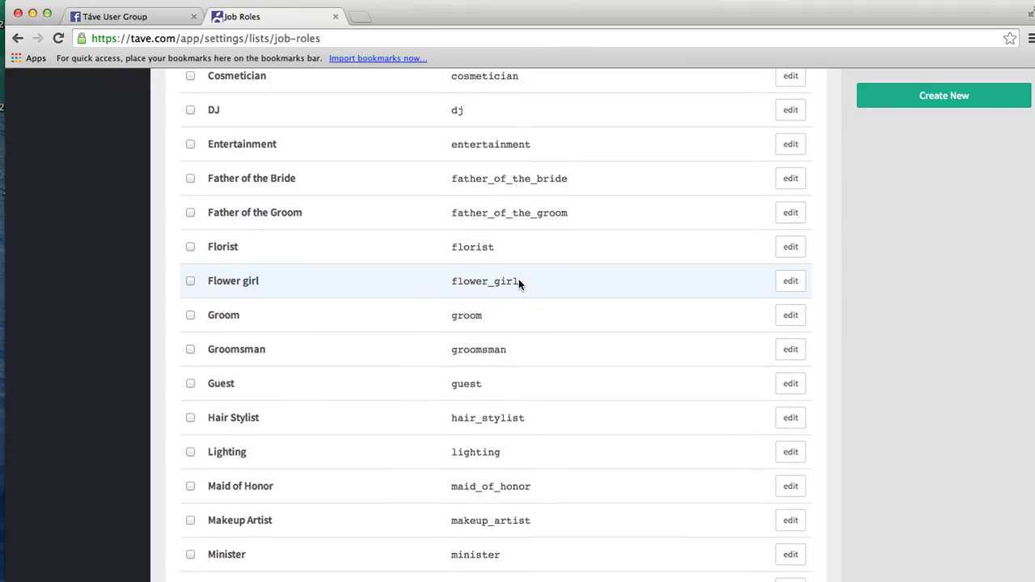
scroll(312, 254, "up", 10)
scroll(310, 256, "up", 1)
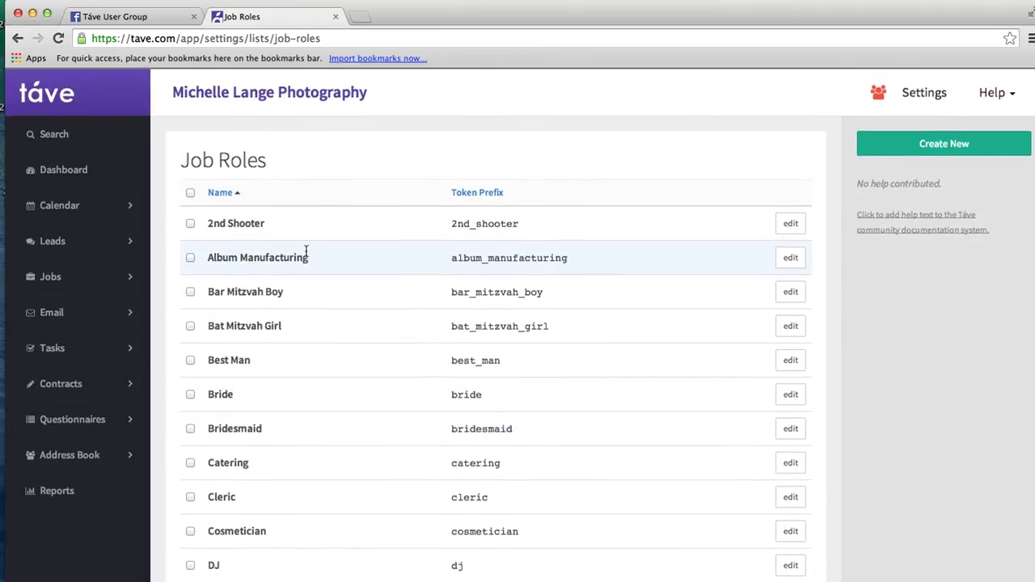
left_click(84, 417)
scroll(83, 416, "down", 1)
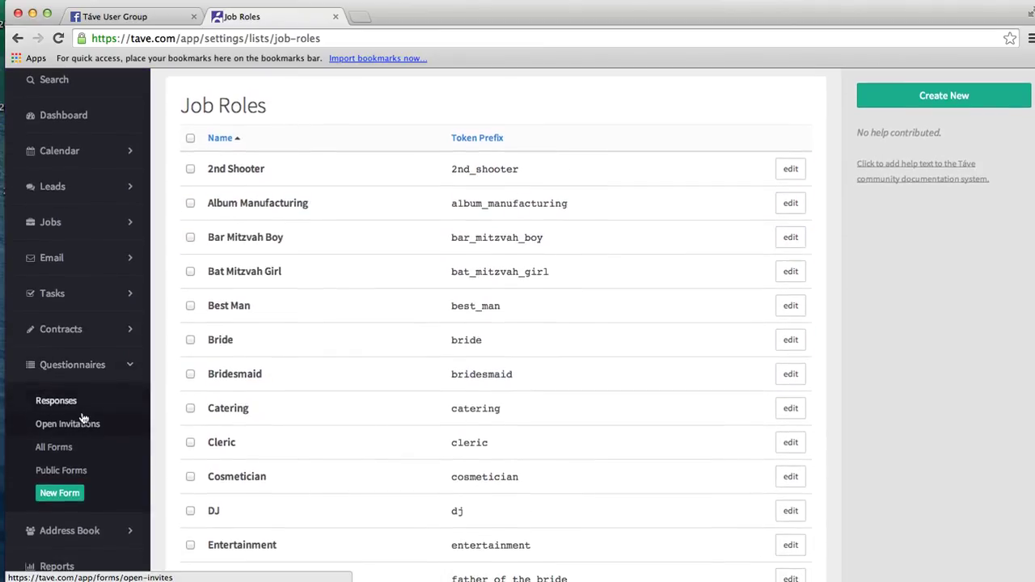
Open the Test Questionnaire from Questionnaires > All Forms
left_click(57, 374)
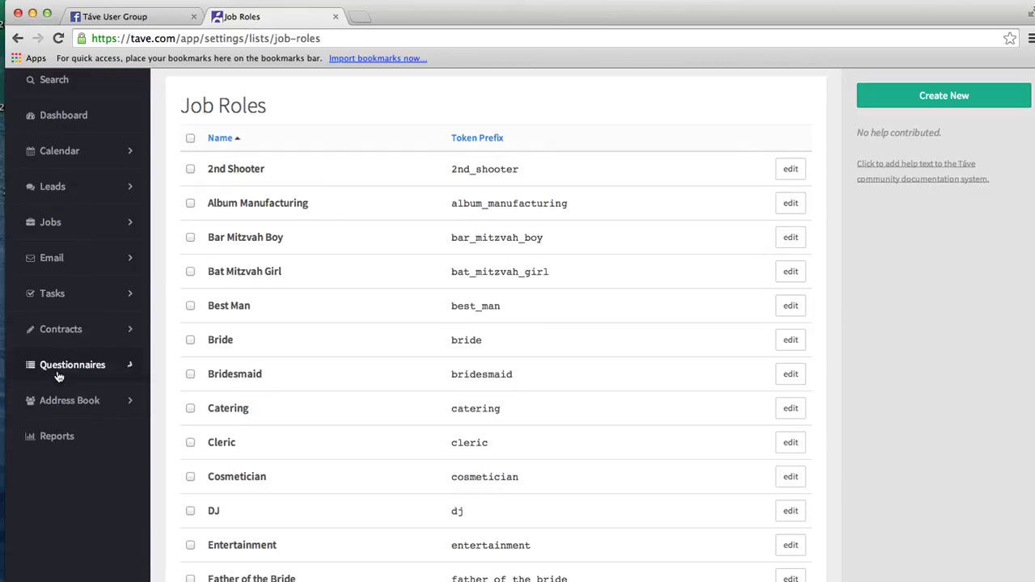
left_click(57, 449)
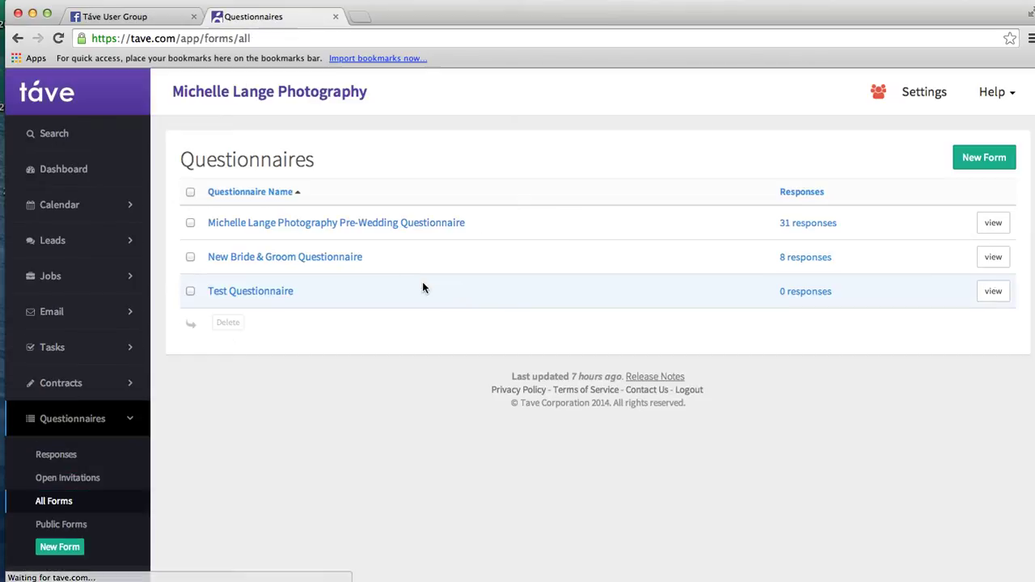
left_click(254, 296)
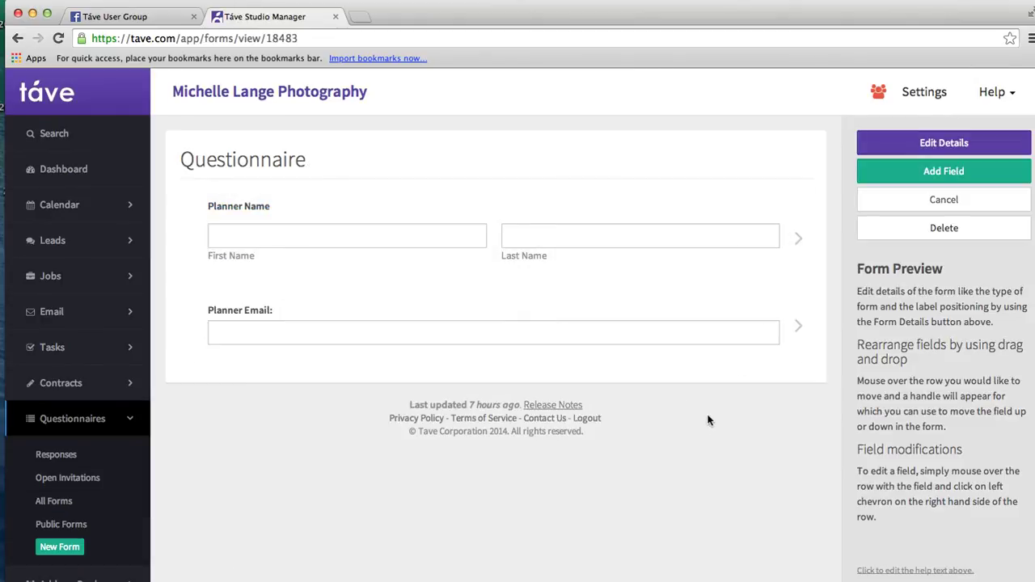
Add a Name Input field linked to the Florist Name (florist.name) token
left_click(929, 170)
mouse_move(267, 229)
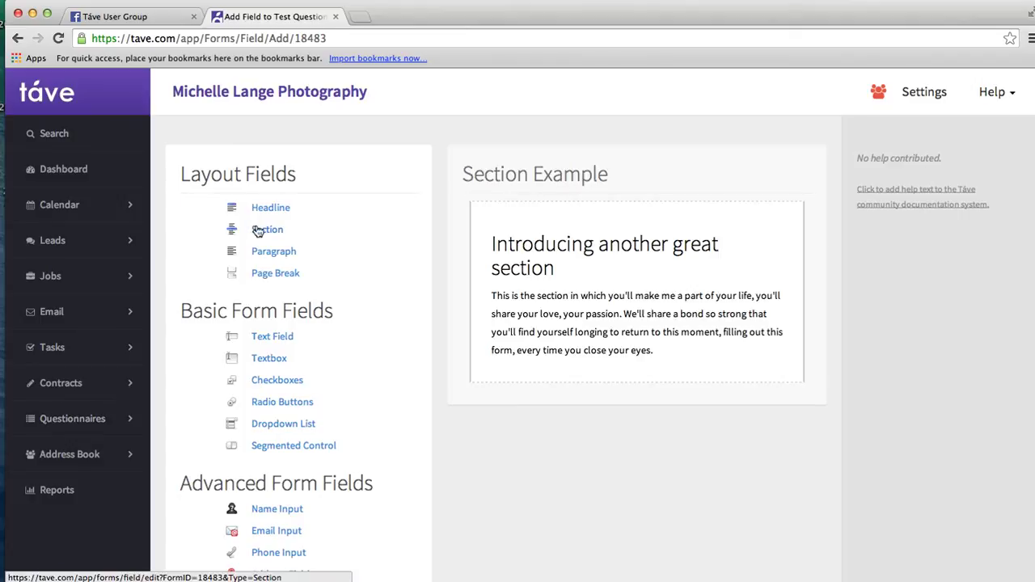
scroll(259, 231, "down", 5)
mouse_move(276, 508)
left_click(268, 292)
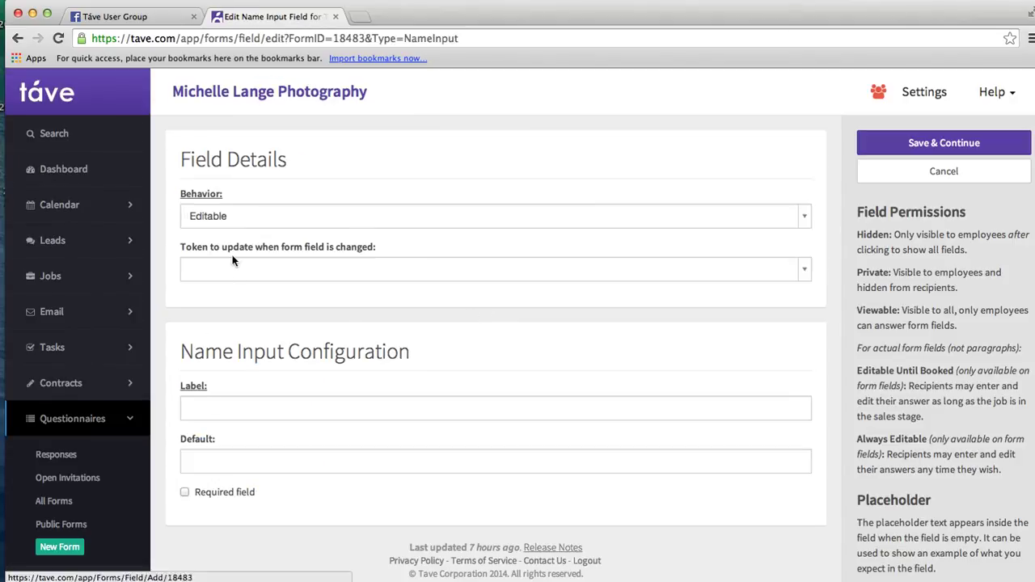
left_click(231, 263)
scroll(239, 338, "down", 2)
scroll(239, 338, "down", 2)
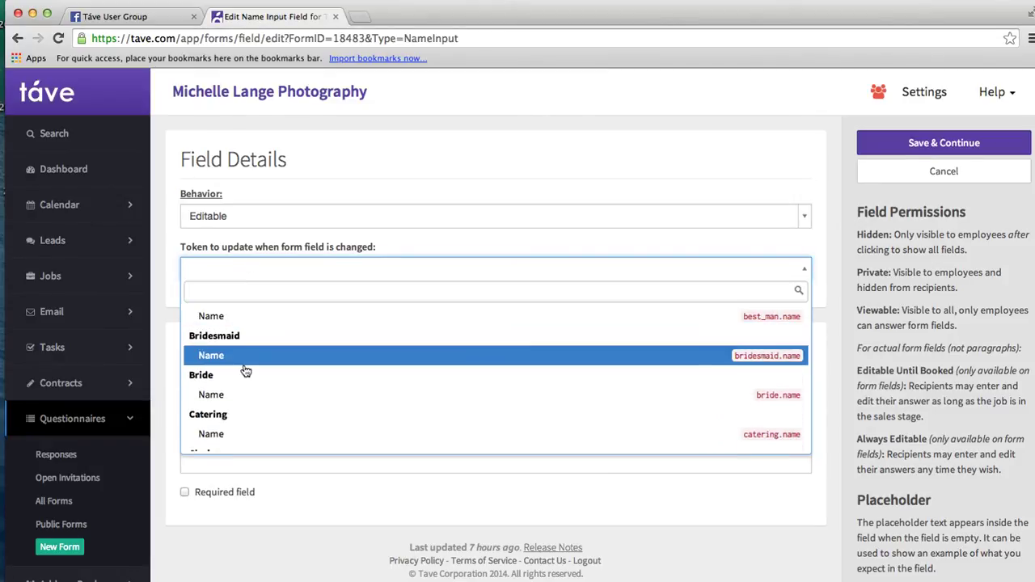
scroll(245, 370, "down", 1)
scroll(245, 370, "down", 3)
scroll(246, 370, "down", 3)
scroll(246, 371, "down", 1)
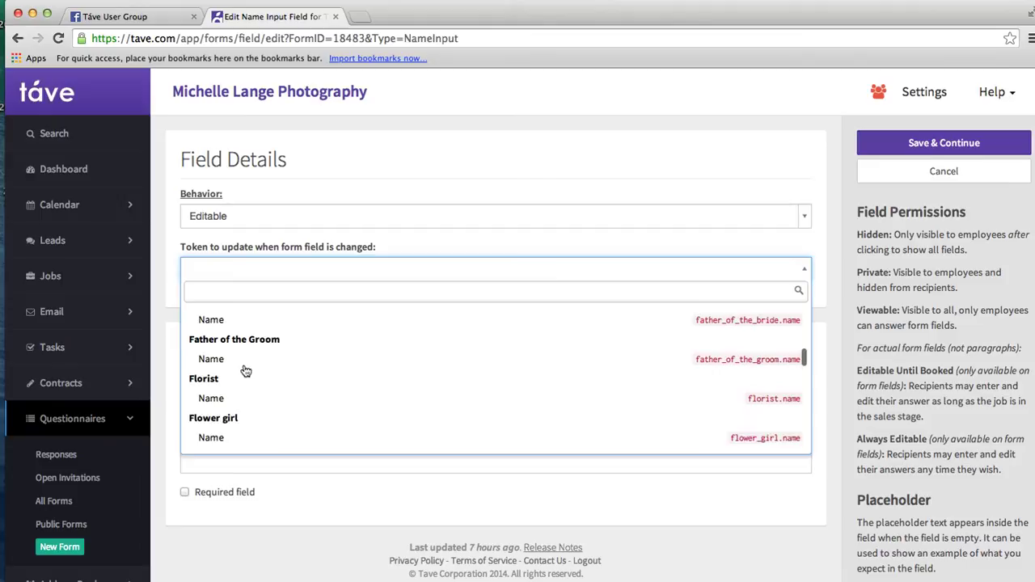
left_click(235, 397)
Label the new field 'Florist' and save it
scroll(297, 291, "down", 1)
left_click(248, 348)
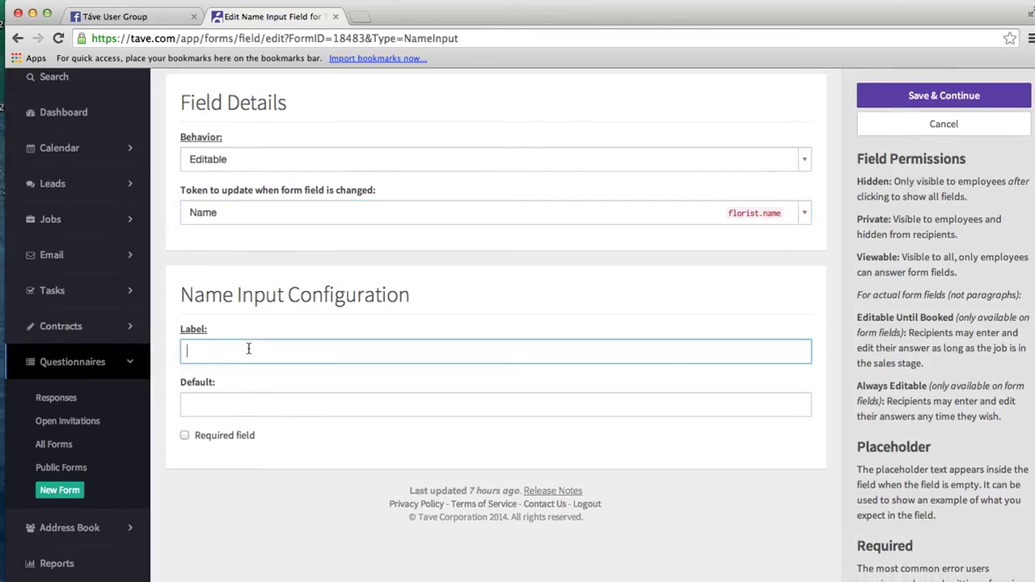
type("Florist")
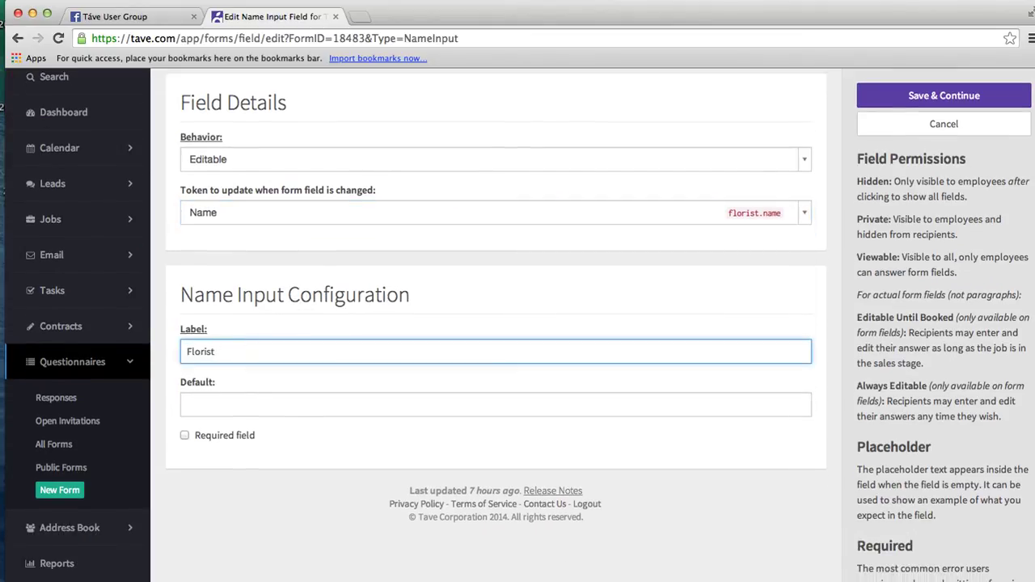
scroll(645, 379, "up", 1)
left_click(968, 144)
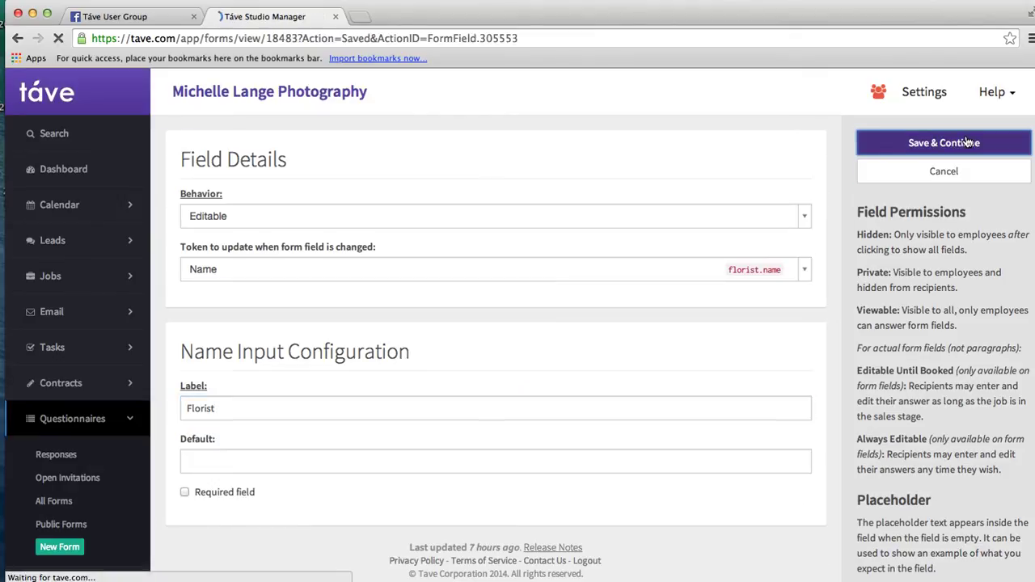
Move the Florist field below Planner Email and add a new Email Input field
scroll(813, 203, "down", 2)
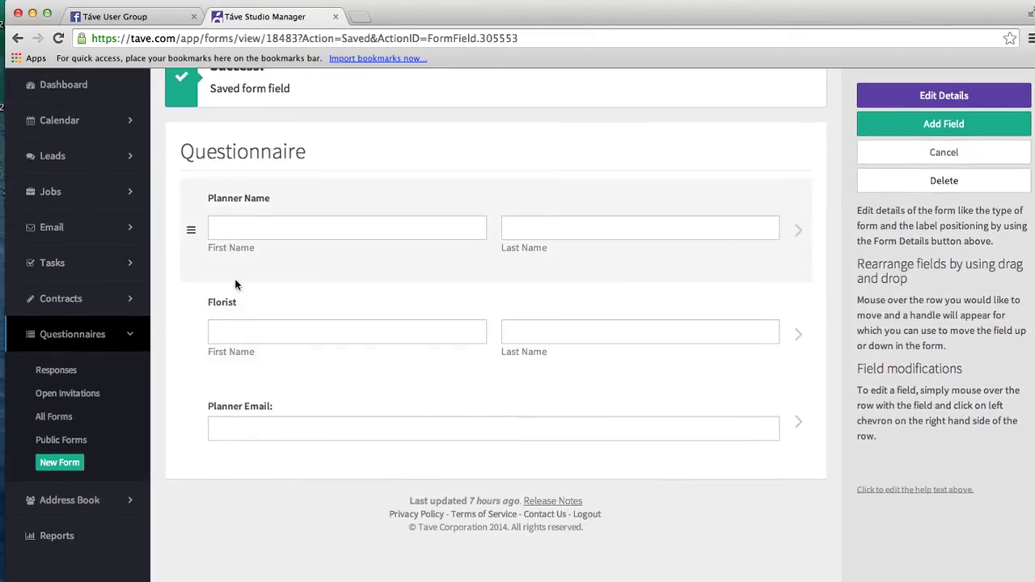
left_click_drag(189, 326, 191, 456)
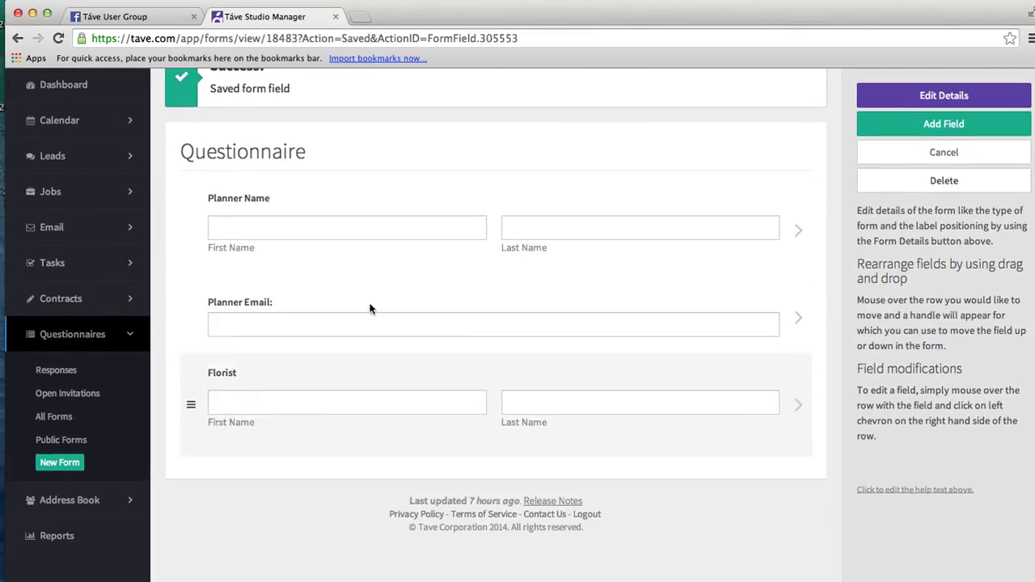
left_click(906, 126)
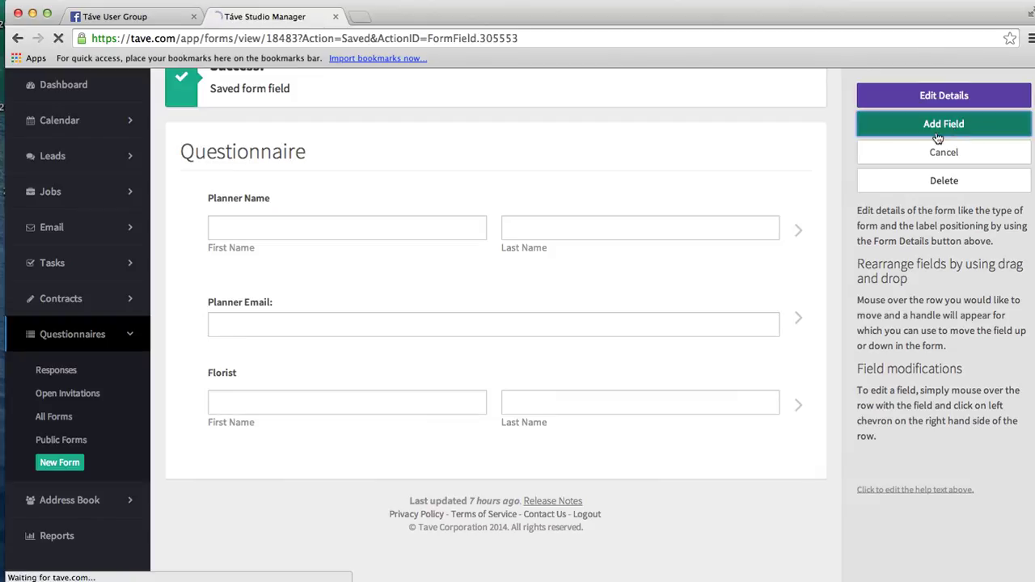
scroll(286, 346, "down", 4)
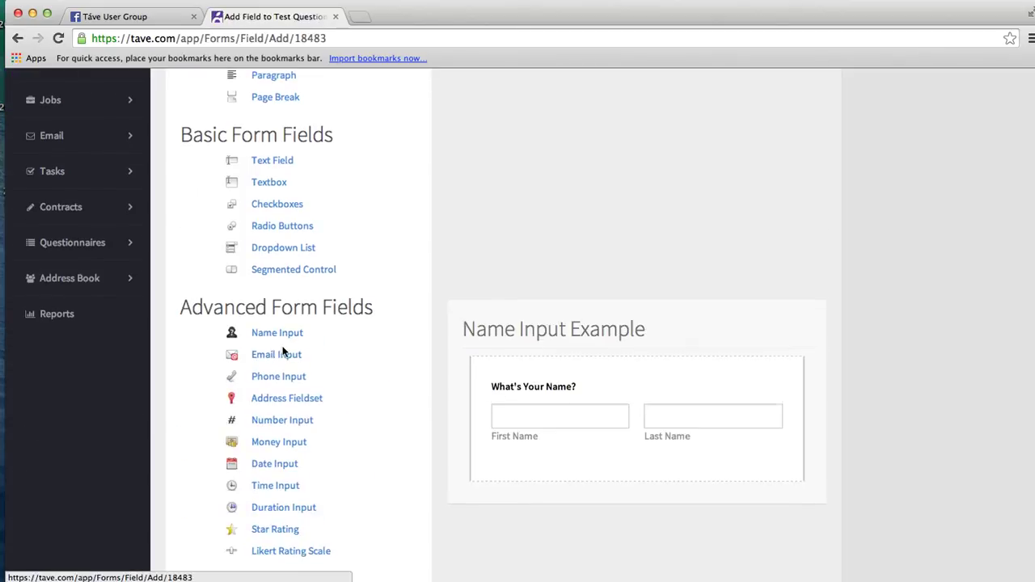
left_click(281, 358)
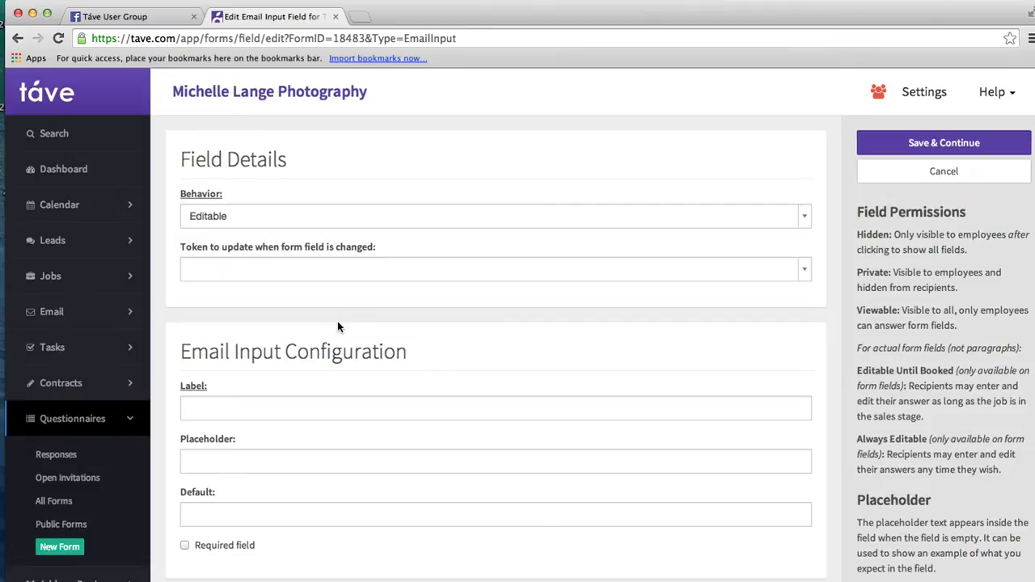
scroll(337, 326, "down", 1)
Link the email field to the florist.email token, label it 'Email', and save
left_click(245, 259)
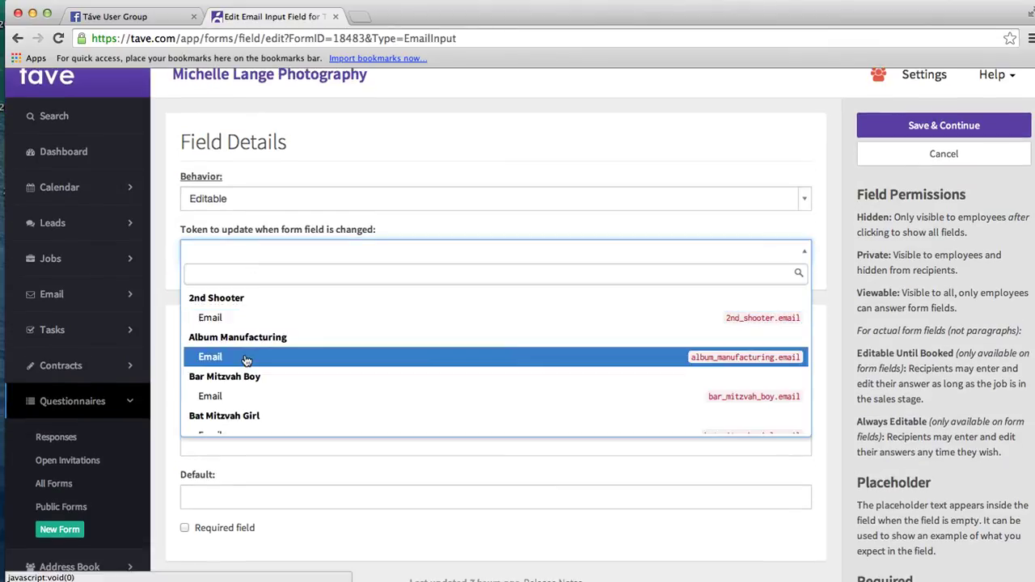
scroll(246, 360, "down", 5)
scroll(247, 360, "down", 2)
scroll(247, 360, "down", 2)
scroll(246, 360, "down", 2)
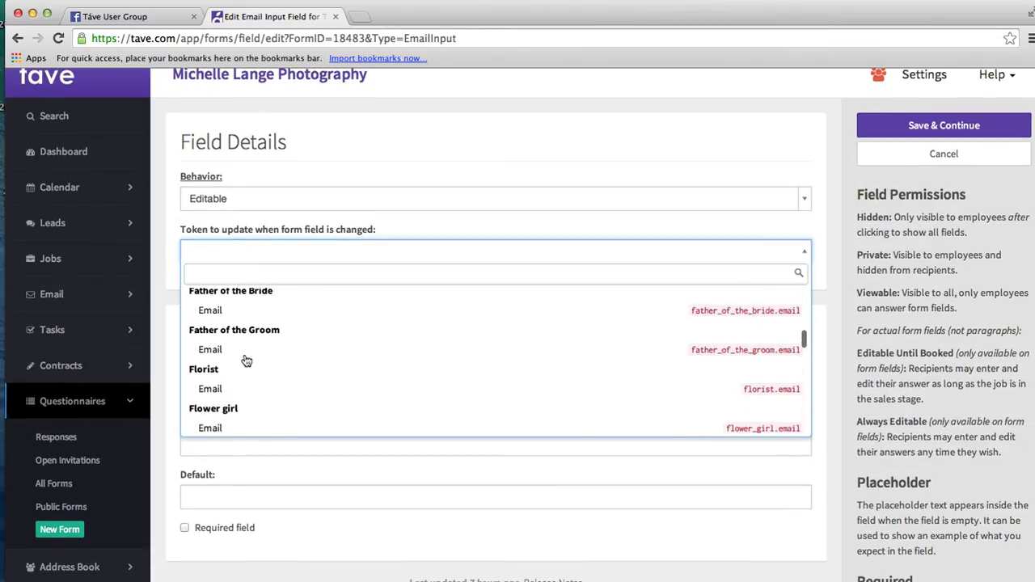
scroll(247, 359, "down", 1)
left_click(243, 366)
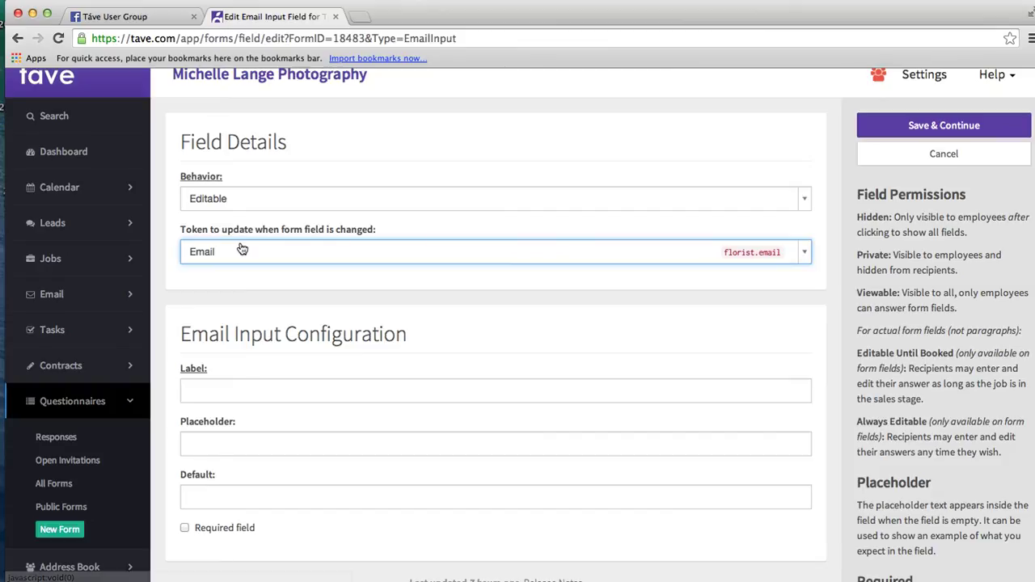
left_click(431, 392)
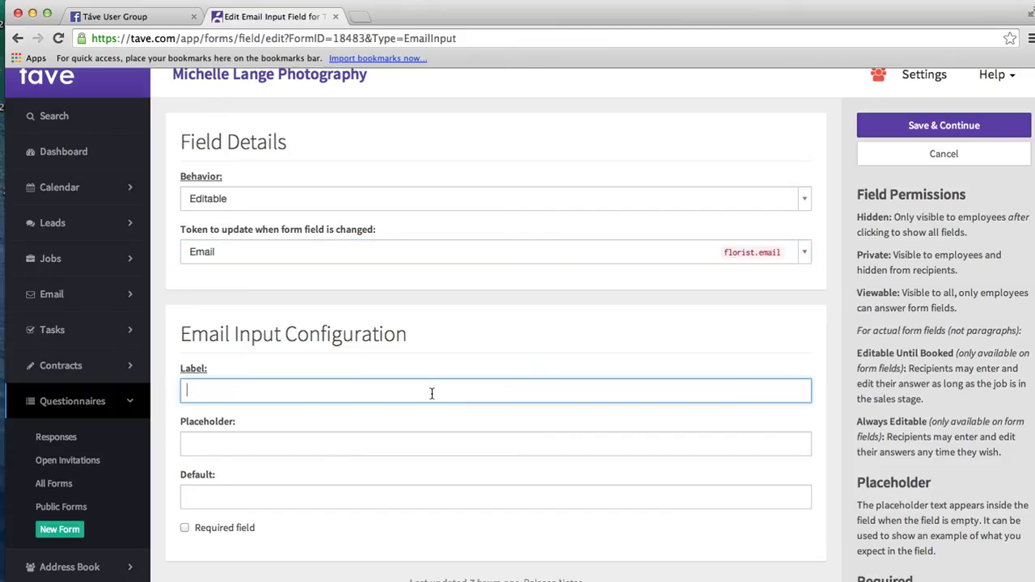
type("FloristEmail")
left_click(953, 127)
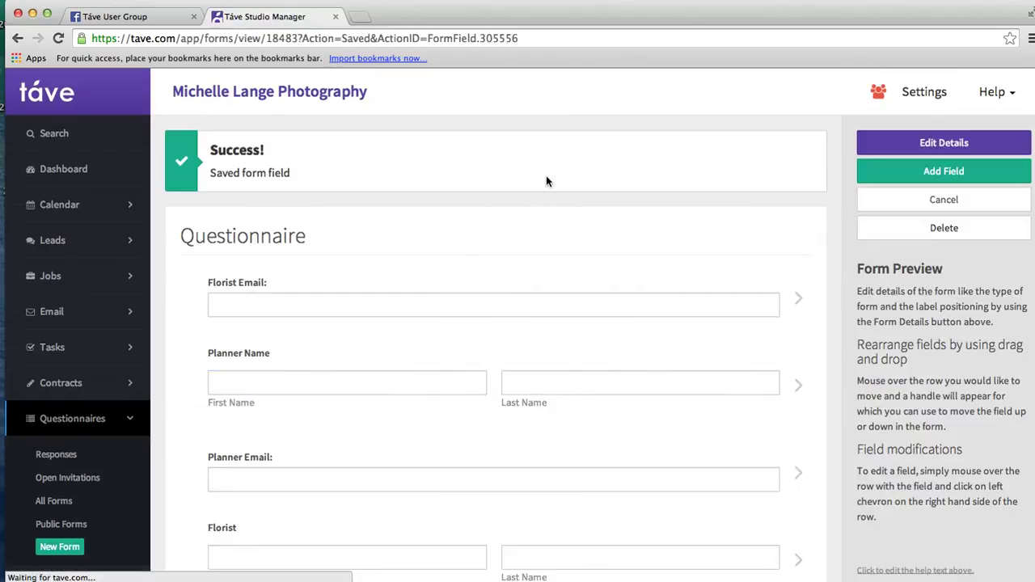
Drag the Florist name field directly below Florist Email
scroll(546, 175, "down", 3)
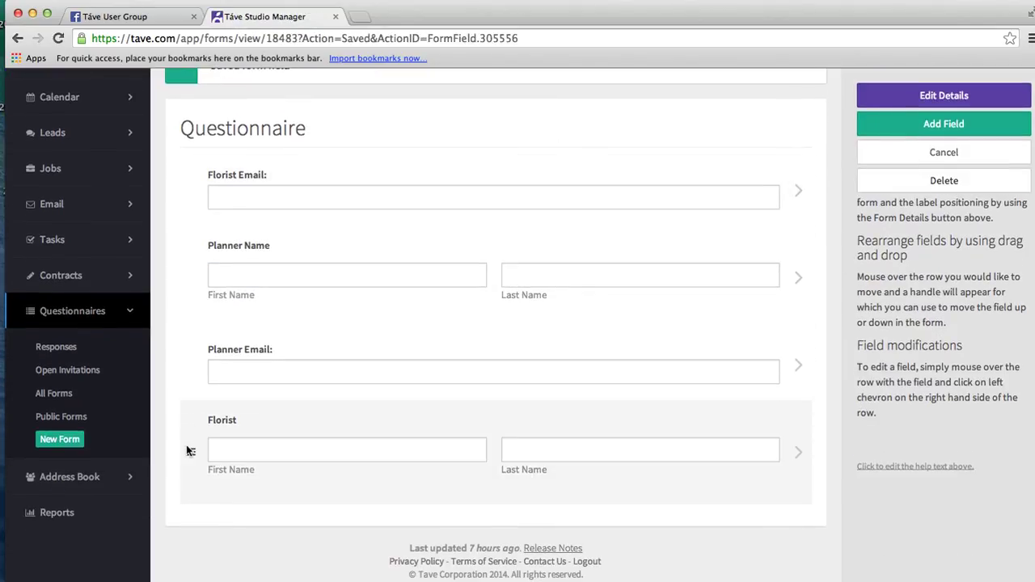
left_click_drag(188, 450, 192, 275)
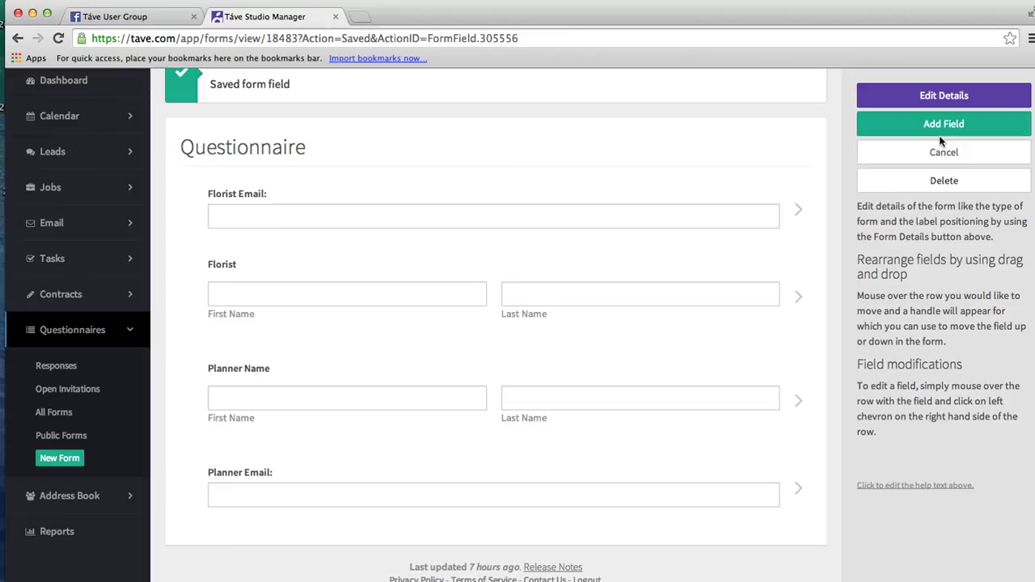
scroll(942, 178, "up", 3)
scroll(944, 211, "down", 3)
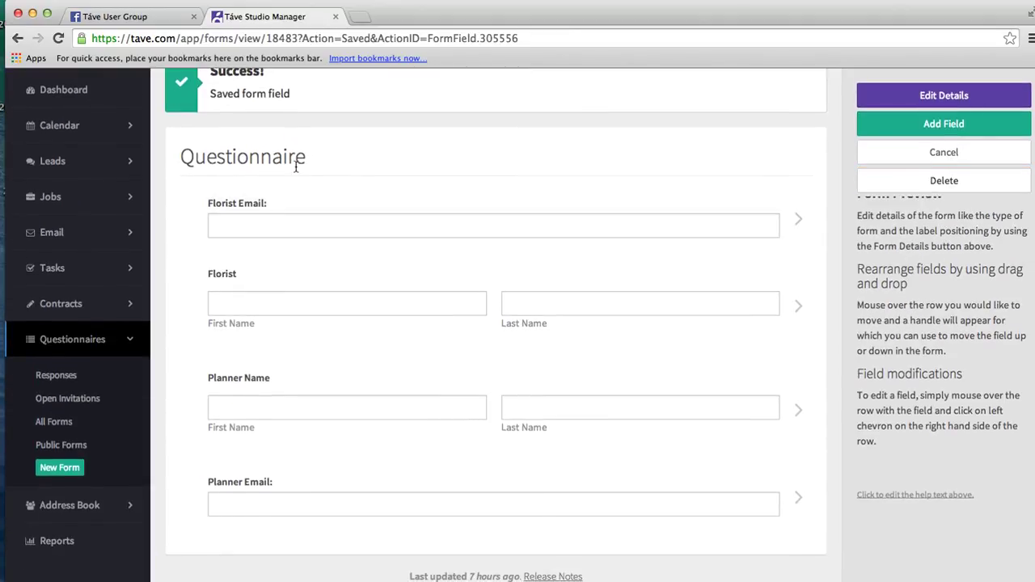
scroll(295, 165, "up", 2)
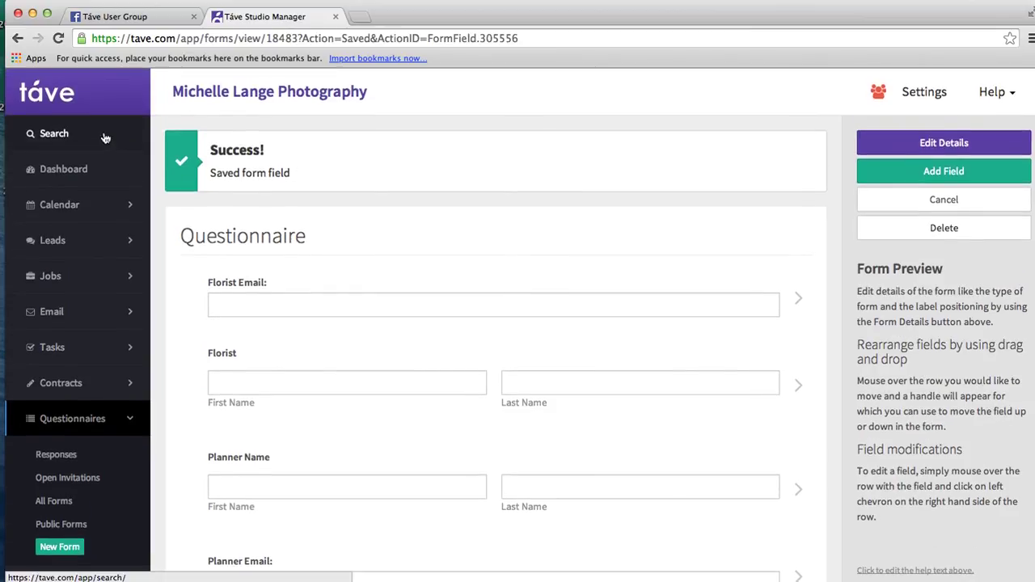
left_click(105, 138)
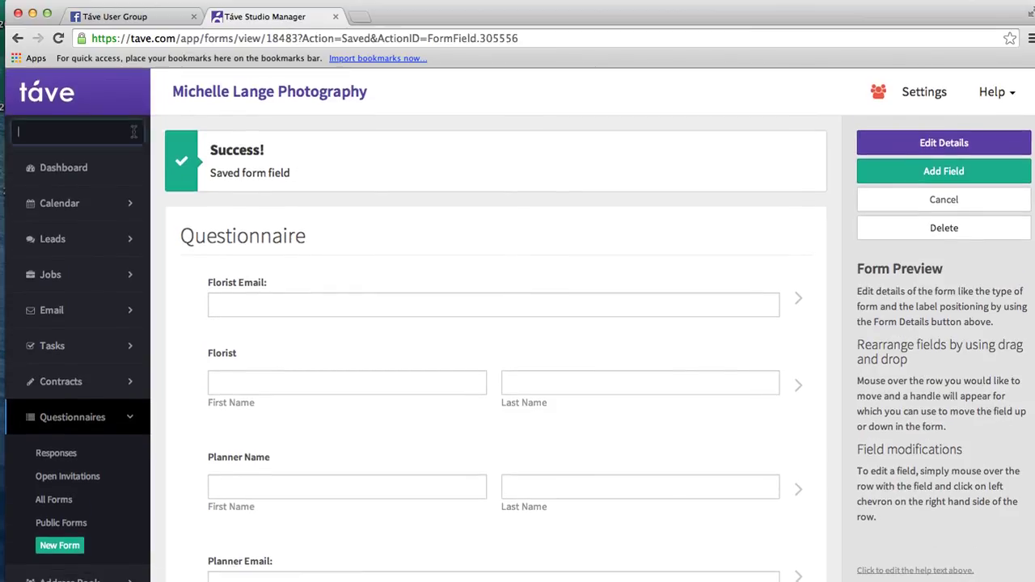
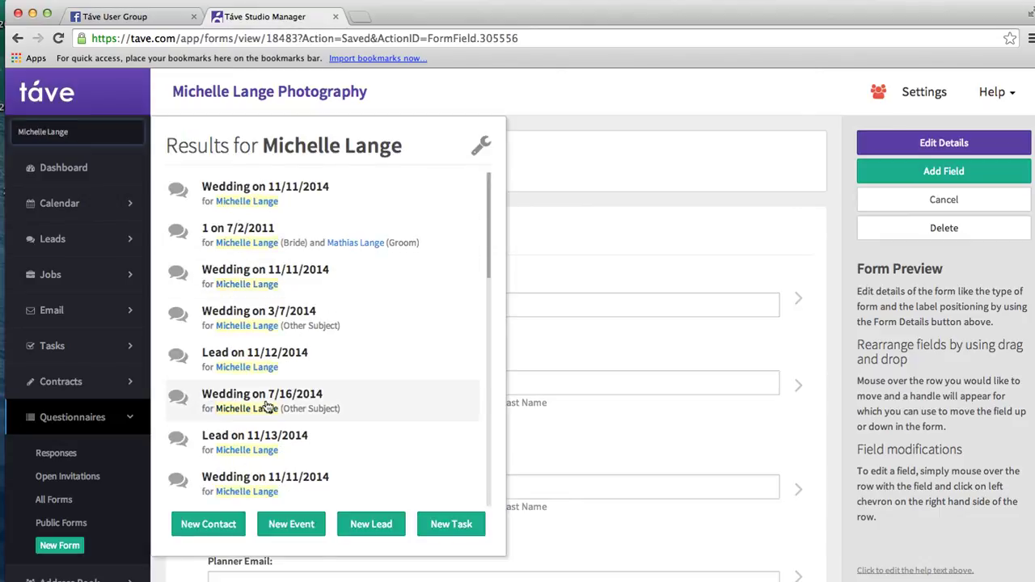
left_click(263, 436)
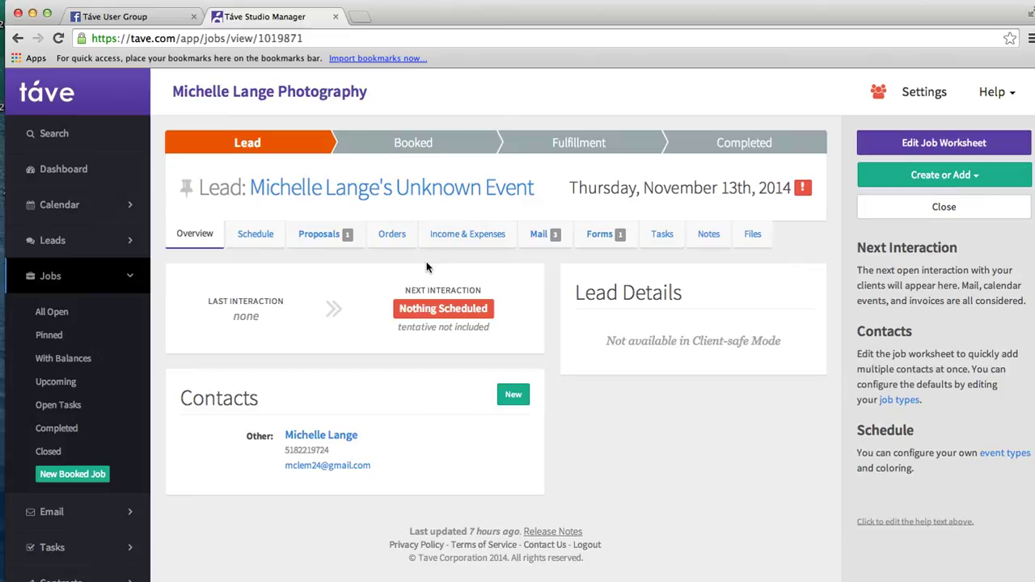
left_click(596, 234)
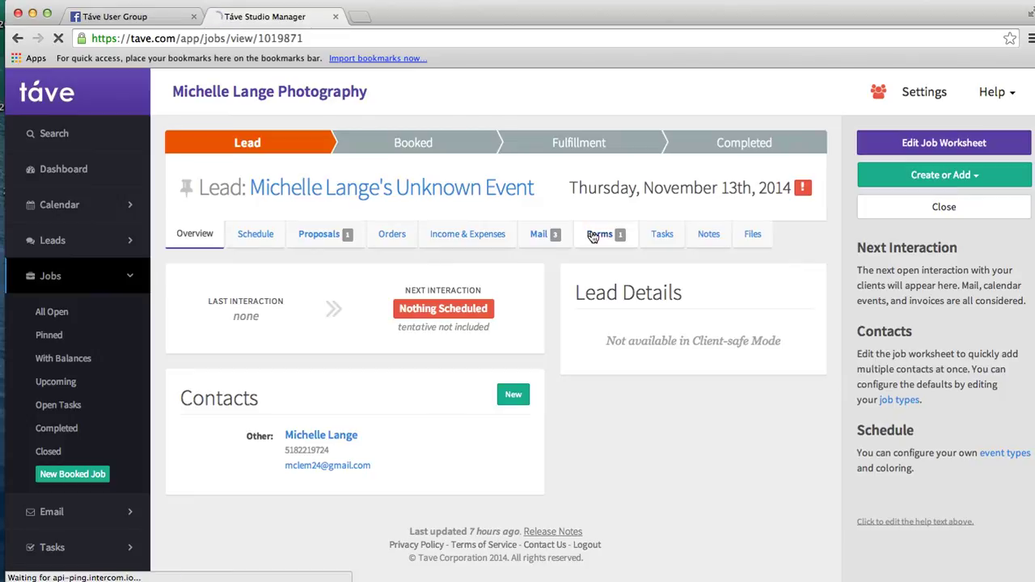
scroll(593, 237, "down", 1)
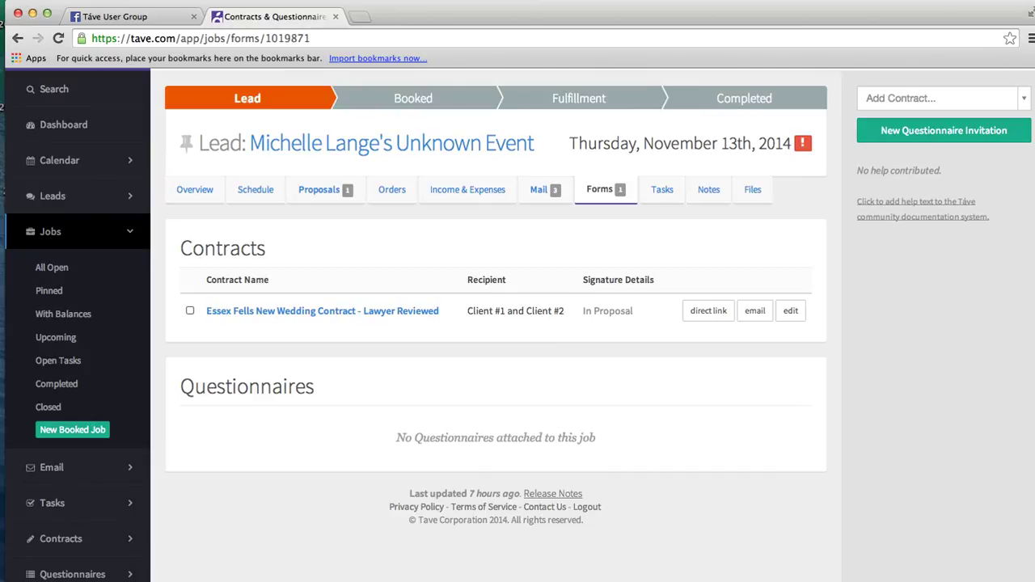
Create and save a new questionnaire invitation using Test Questionnaire
left_click(949, 138)
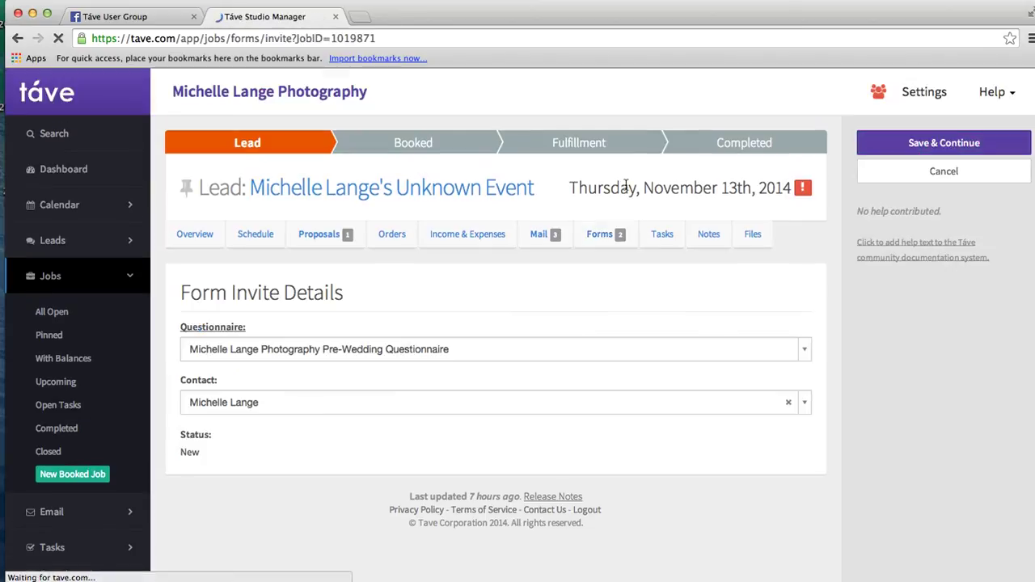
left_click(307, 361)
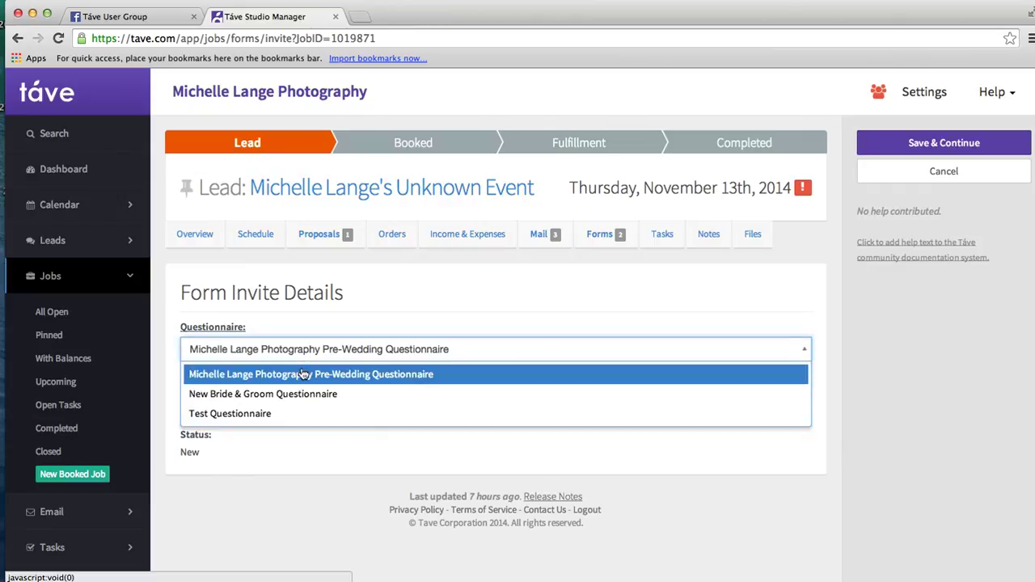
left_click(280, 414)
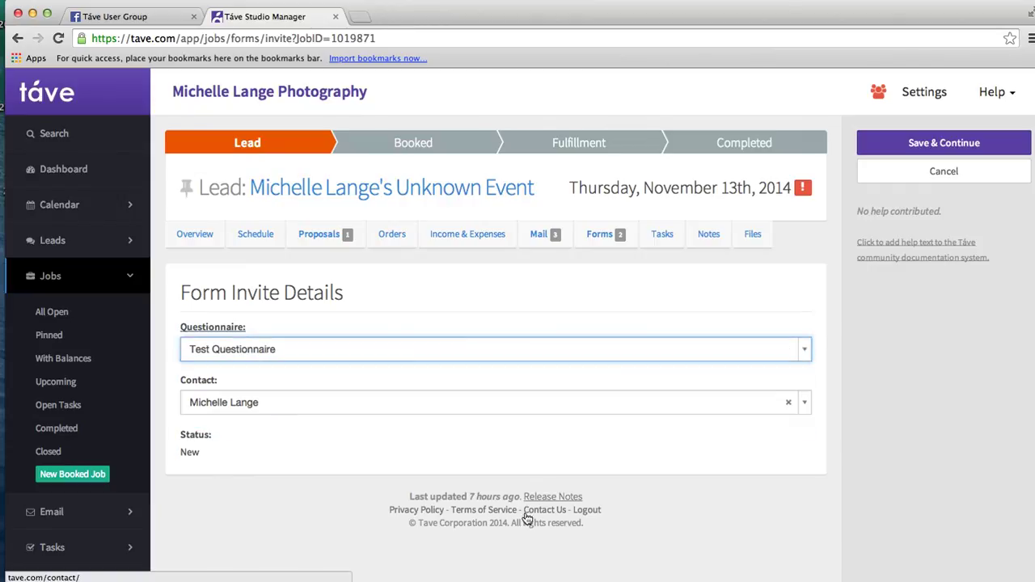
left_click(971, 151)
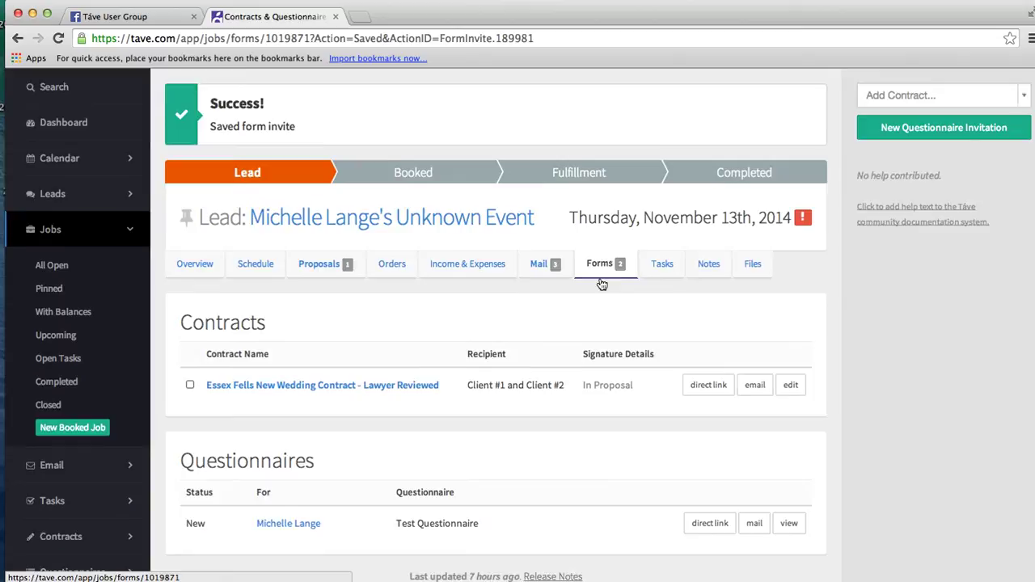
scroll(602, 284, "down", 3)
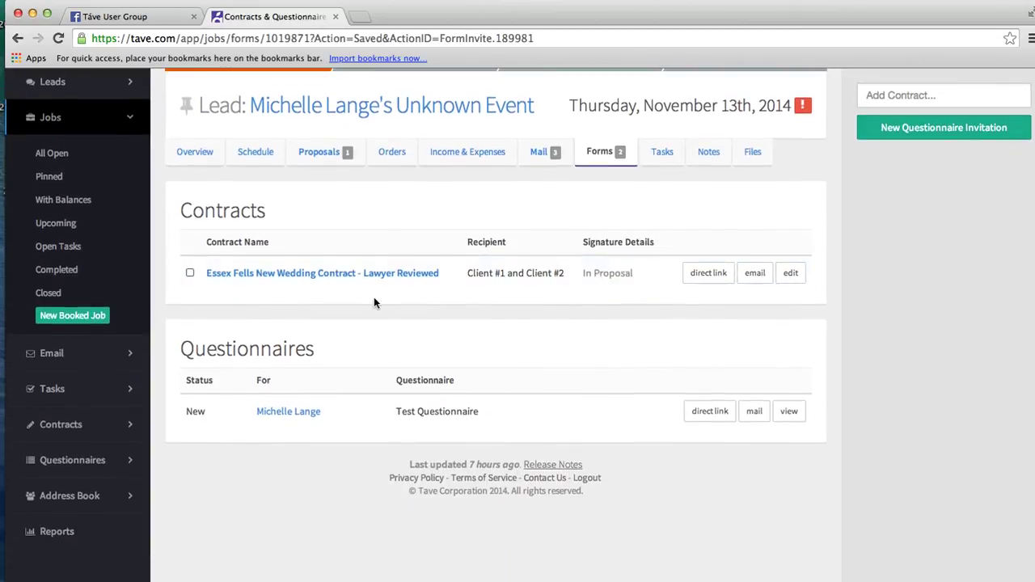
Open the questionnaire via its direct link and clear mistyped text from Florist Email
left_click(717, 410)
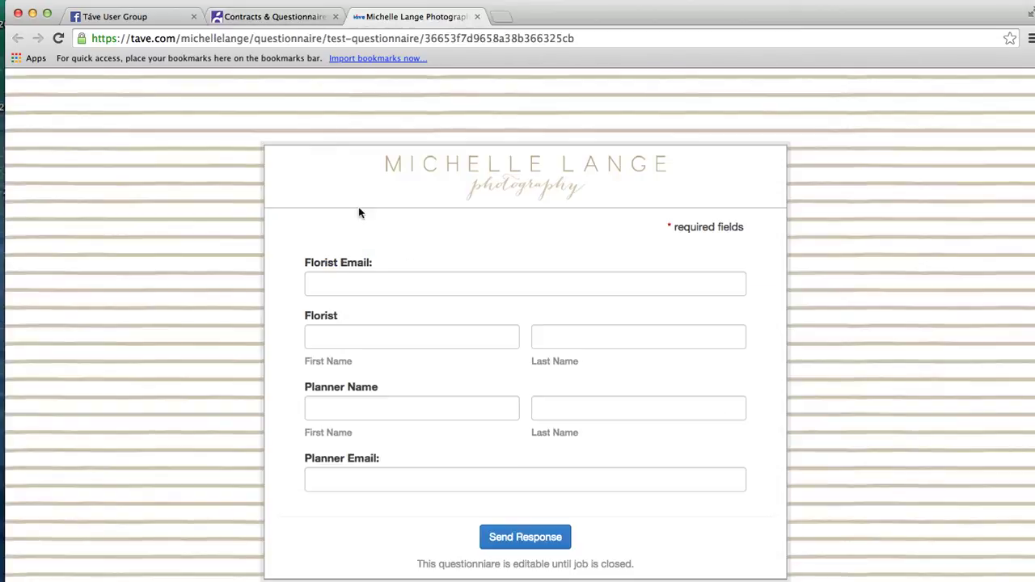
left_click(338, 280)
type("Happy Florist")
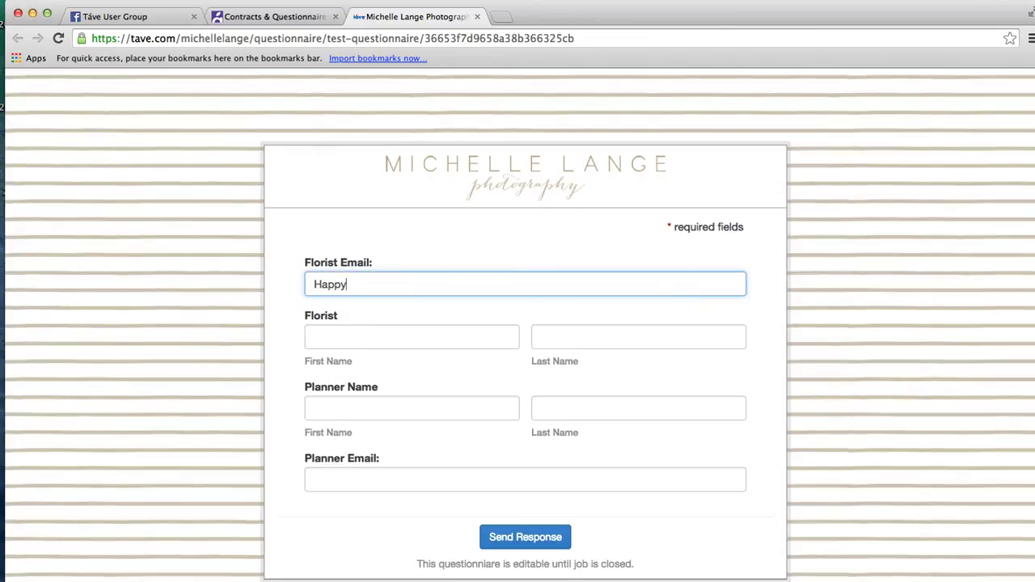
triple_click(340, 280)
key("BackSpace")
Enter the florist name 'Happy Florist' and fill in the florist's email
left_click(343, 334)
type("Happy")
key("Tab")
type("Fl")
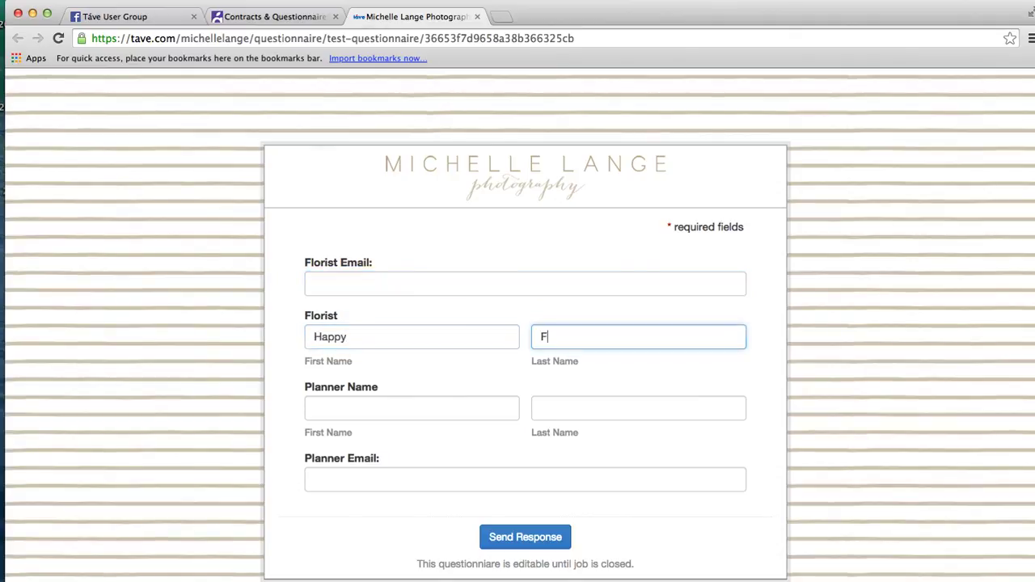
type("orist")
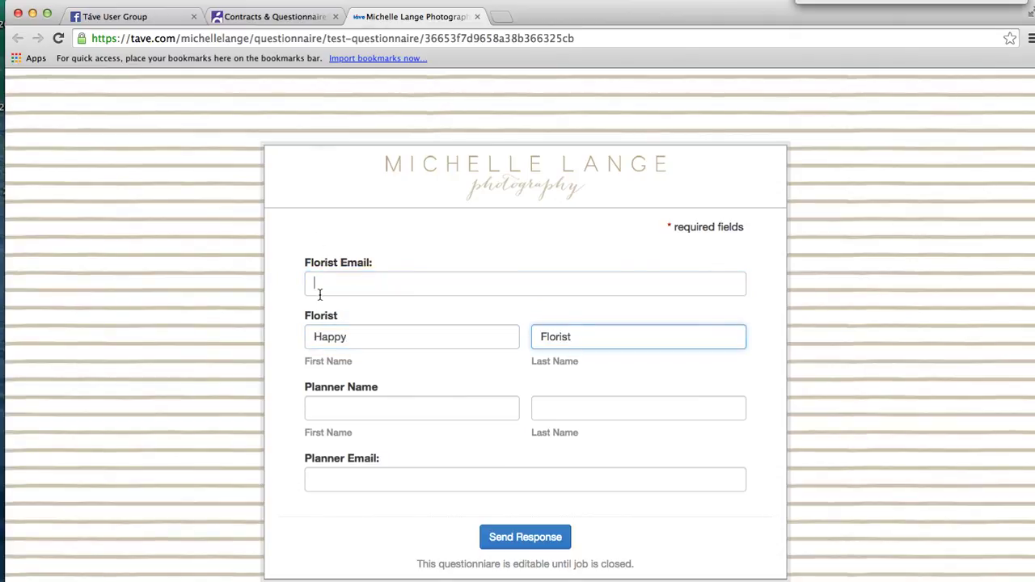
left_click(319, 292)
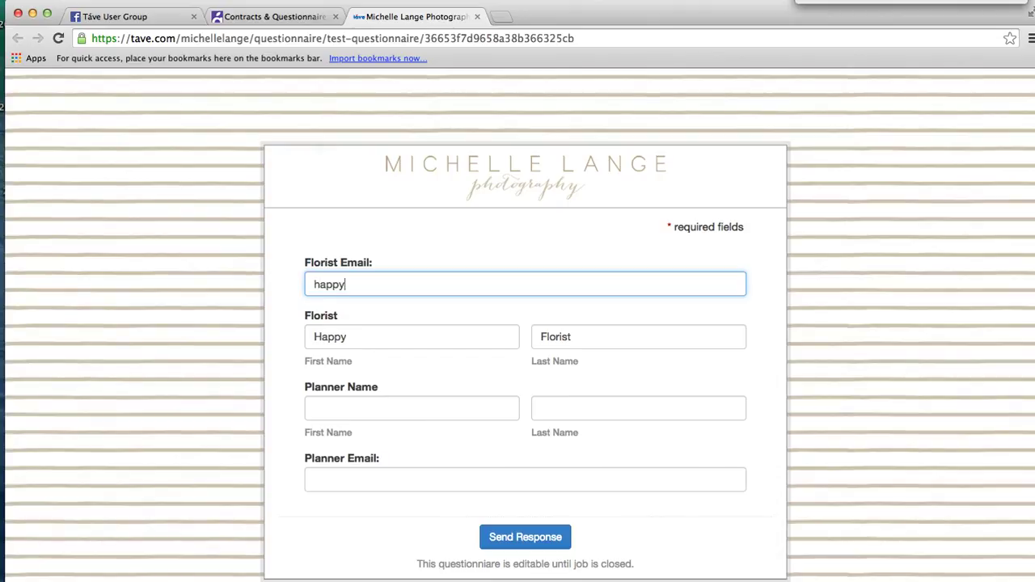
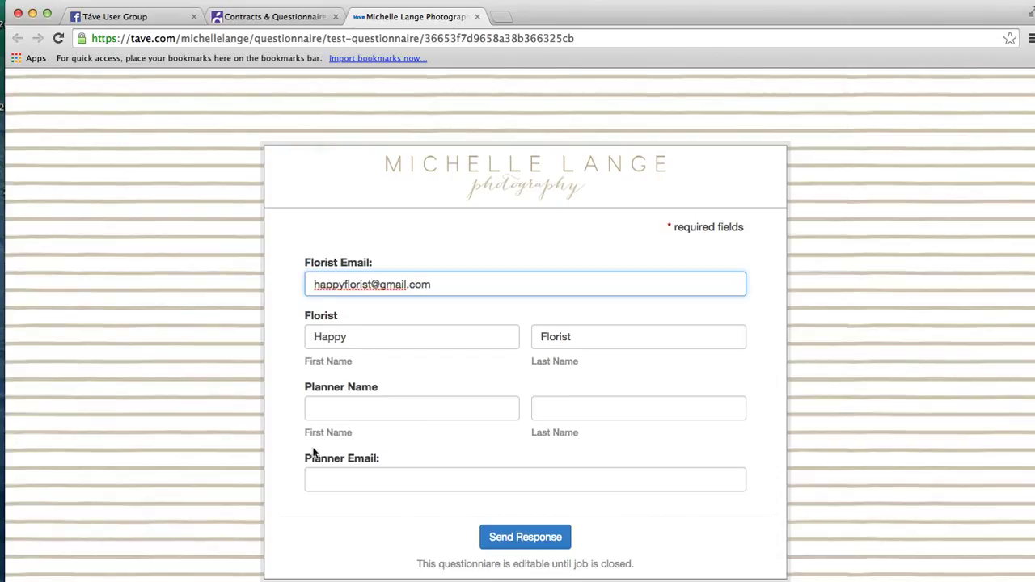
Enter planner 'Happy Planner' with their email and send the response
left_click(331, 404)
type("Happy")
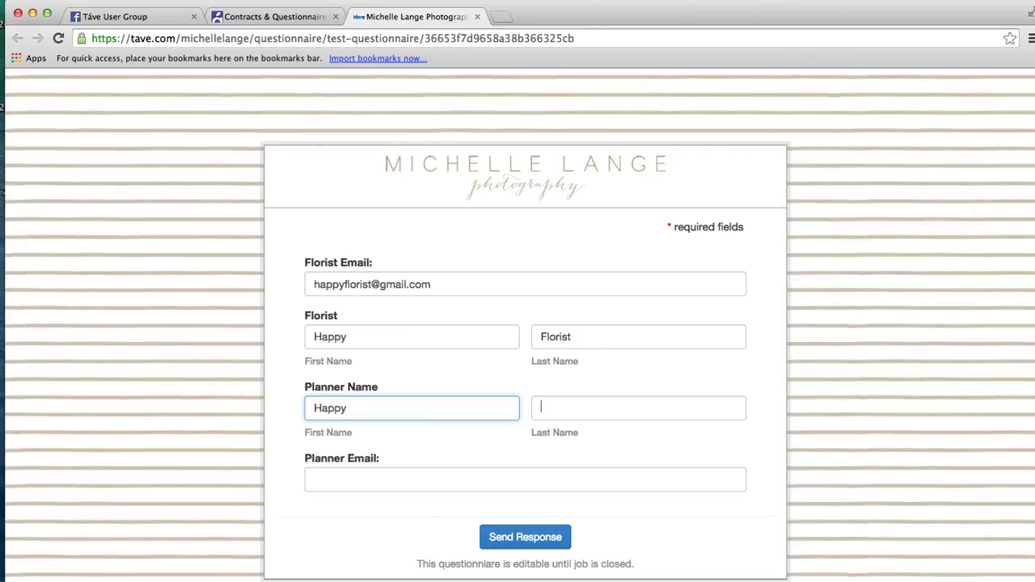
left_click(541, 407)
type("Planner")
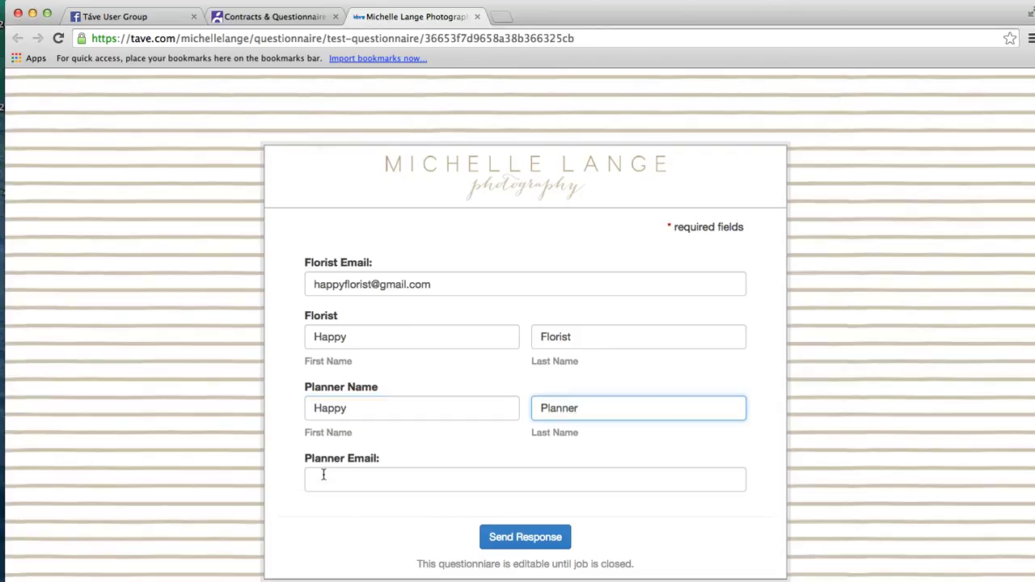
left_click(323, 475)
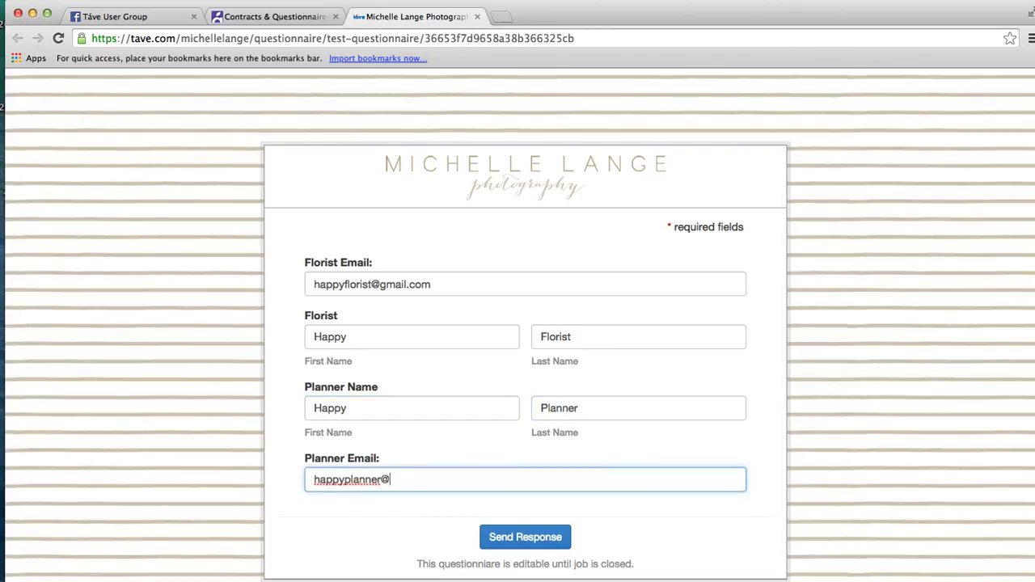
left_click(494, 539)
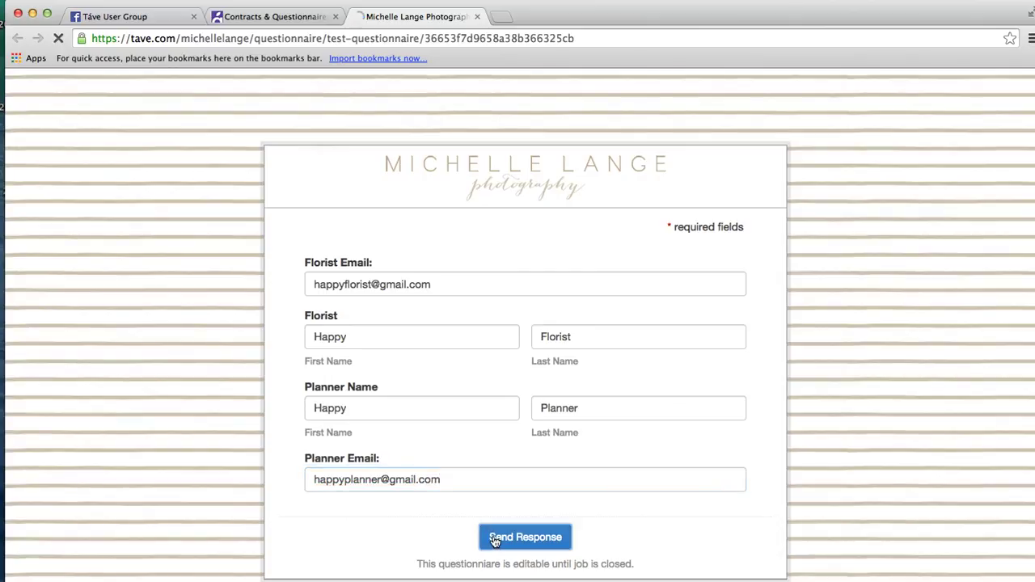
left_click(281, 17)
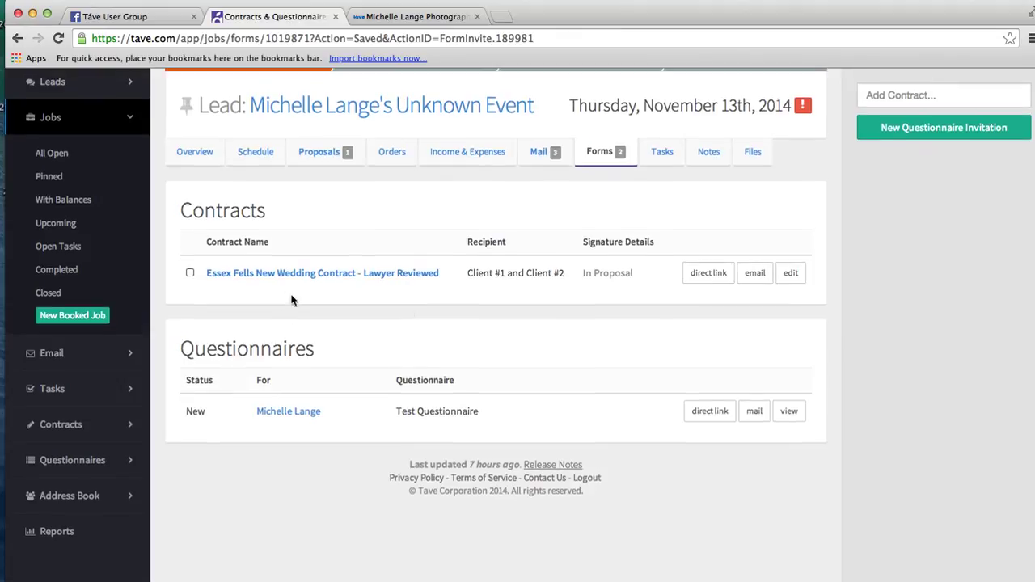
scroll(323, 226, "up", 1)
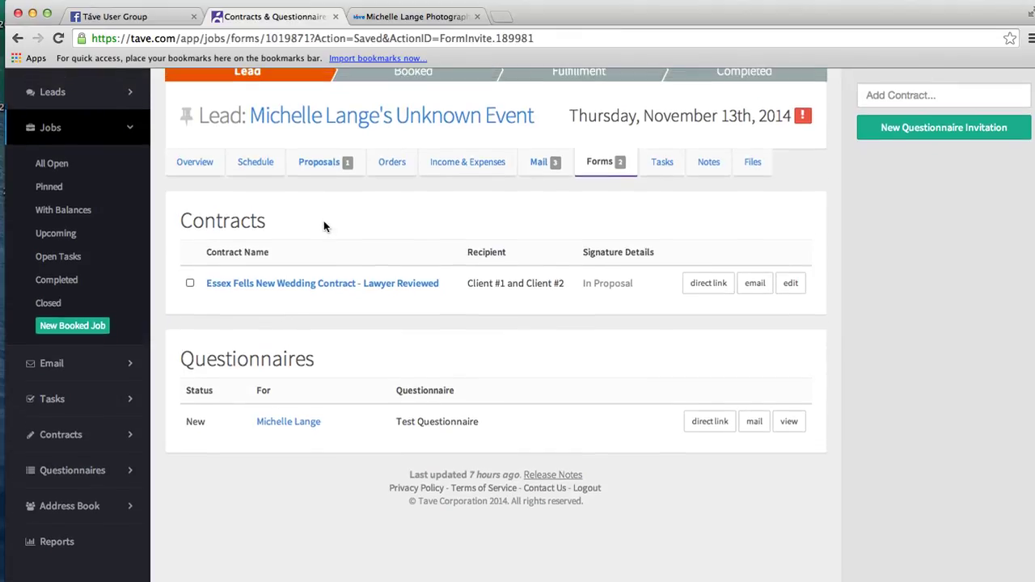
left_click(194, 199)
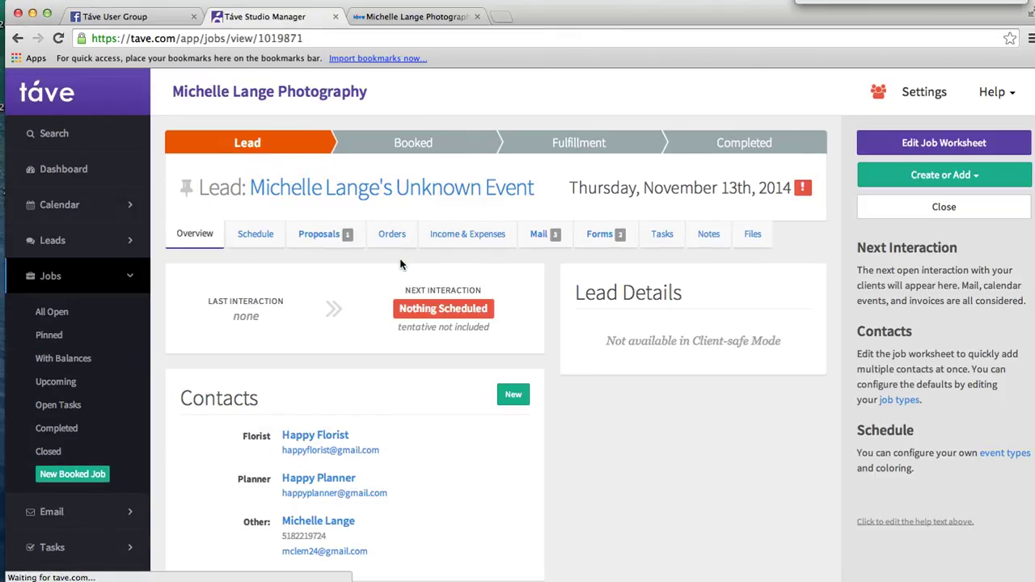
scroll(393, 259, "down", 3)
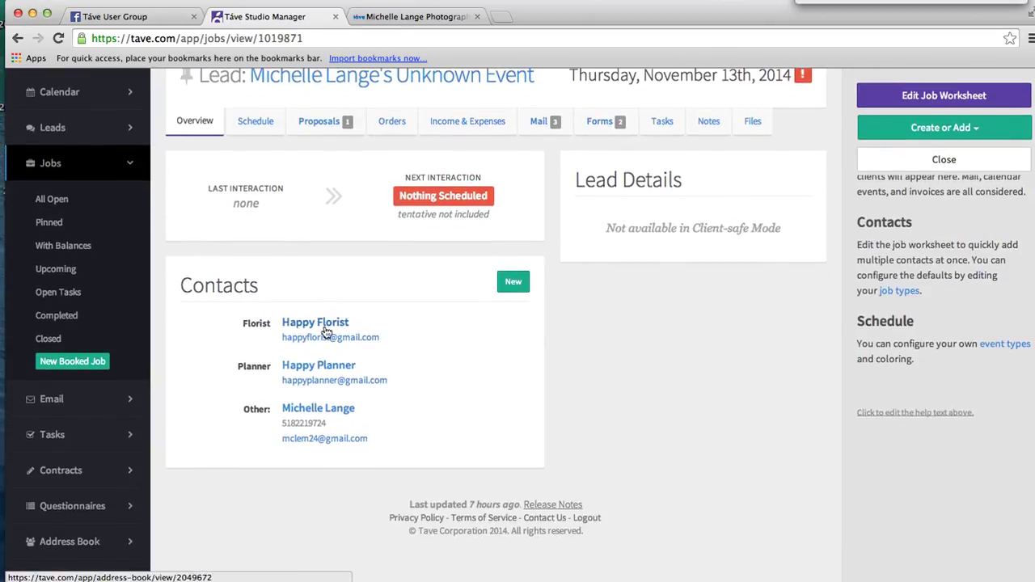
scroll(564, 353, "up", 3)
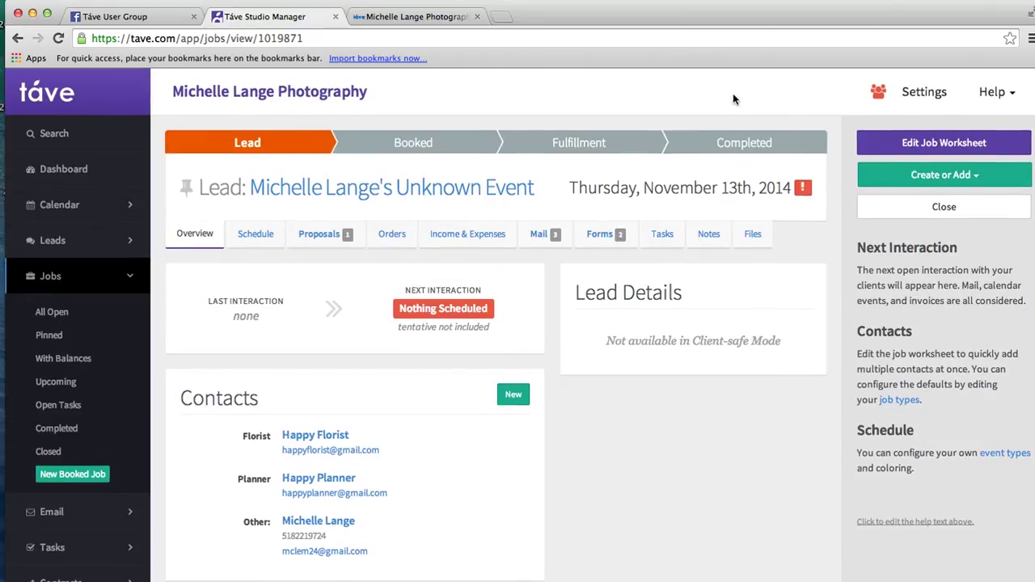